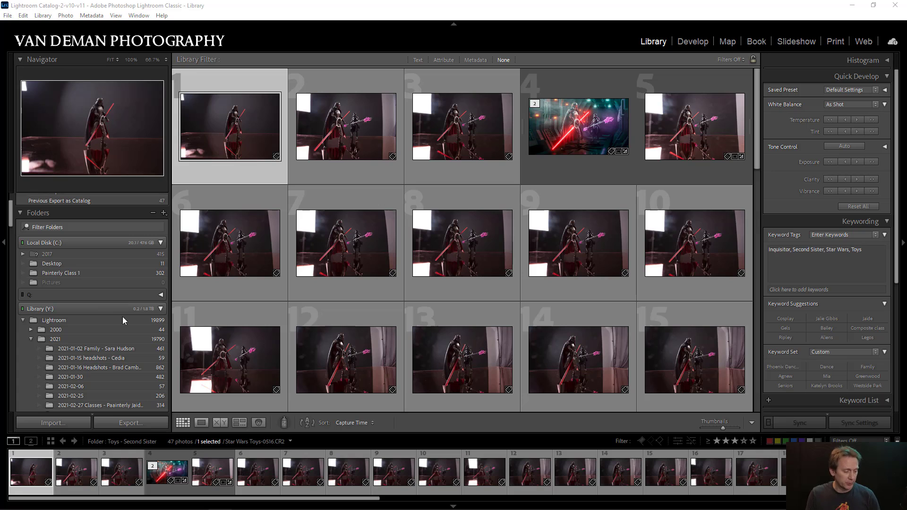
# Step: Show the edited Star Wars composite in Loupe view and look through the catalog's folder and collection lists
pyautogui.scroll(-10, 115, 320)
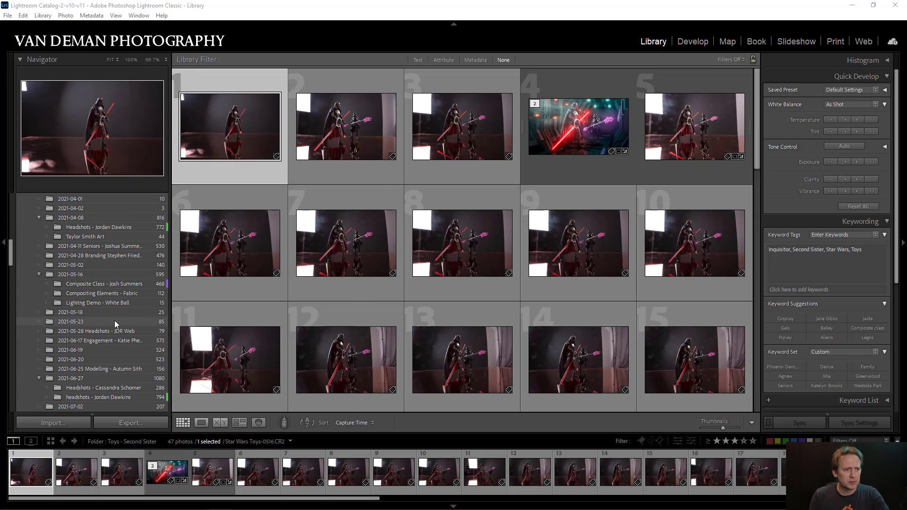
pyautogui.doubleClick(571, 151)
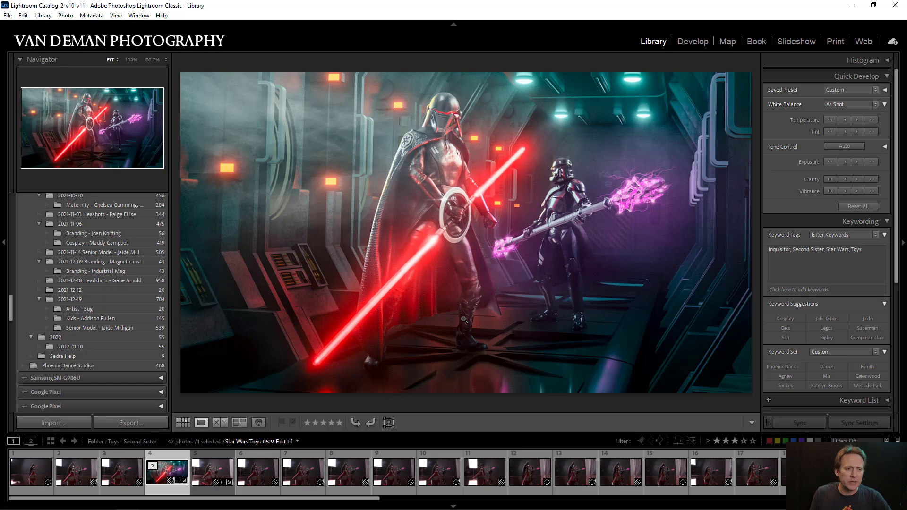
pyautogui.scroll(-15, 75, 327)
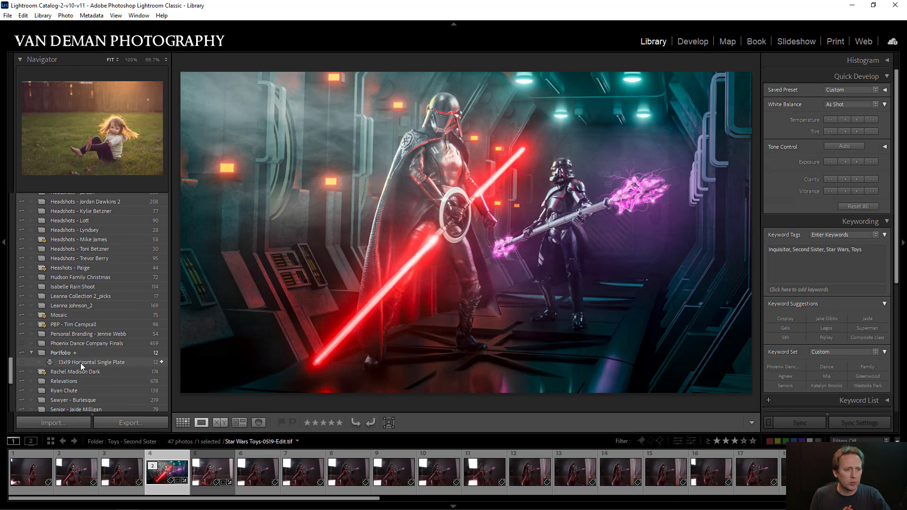
pyautogui.scroll(15, 80, 363)
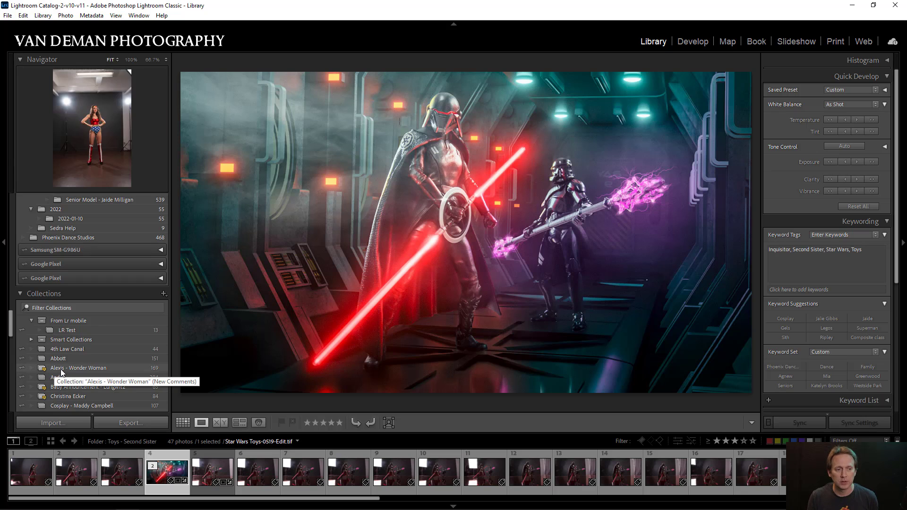
pyautogui.scroll(-15, 60, 369)
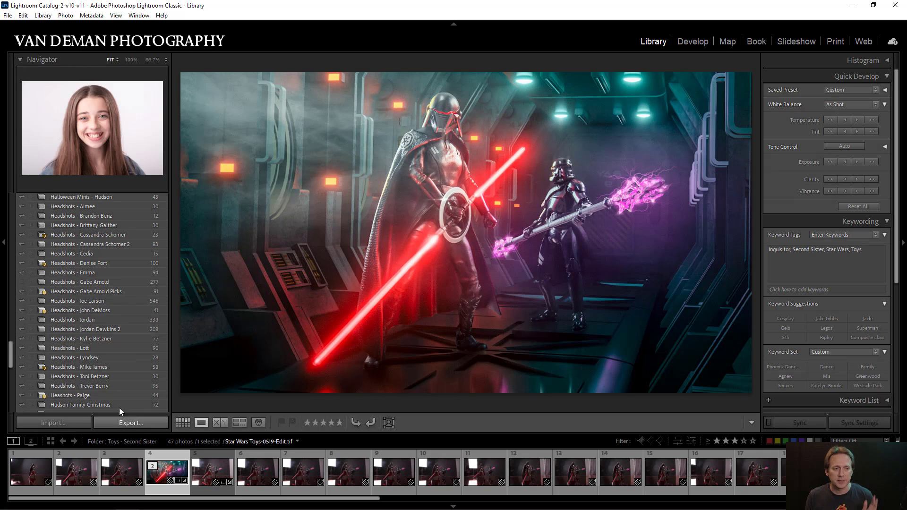
pyautogui.scroll(5, 112, 393)
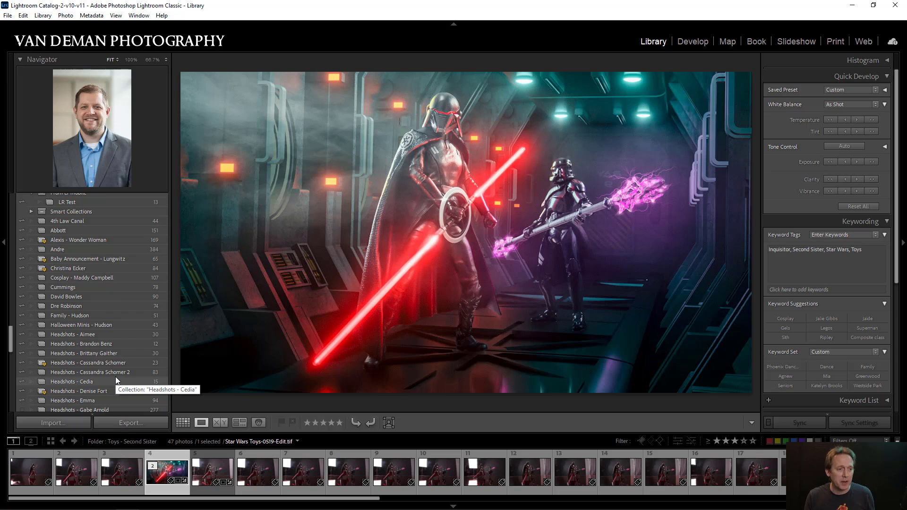
pyautogui.scroll(-5, 115, 376)
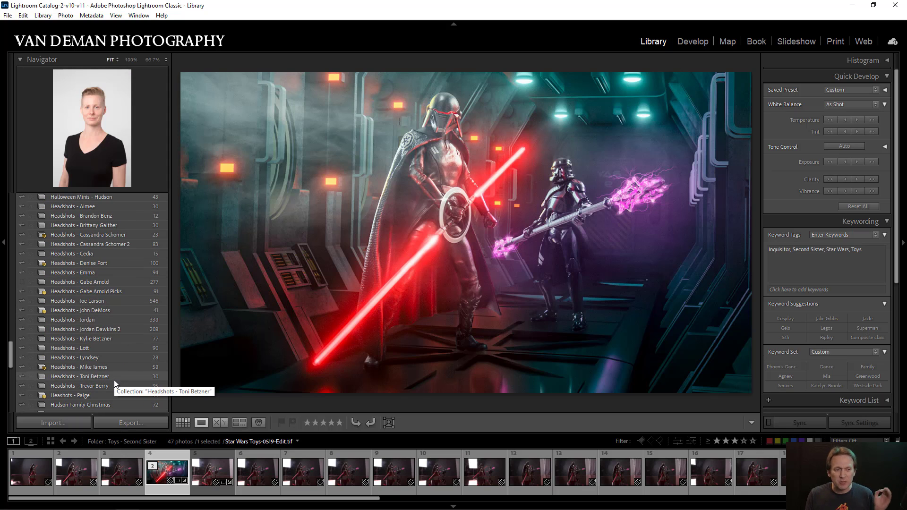
pyautogui.scroll(3, 113, 376)
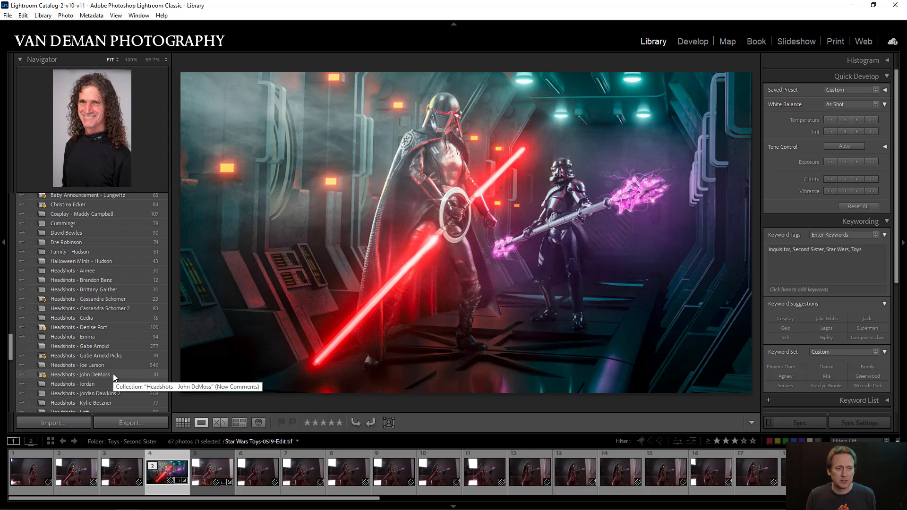
pyautogui.scroll(-3, 113, 376)
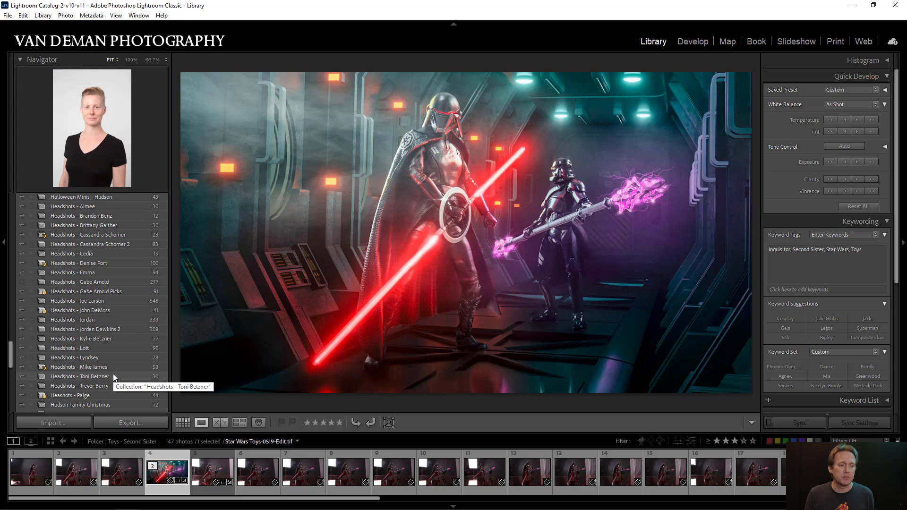
pyautogui.click(87, 263)
pyautogui.rightClick(87, 263)
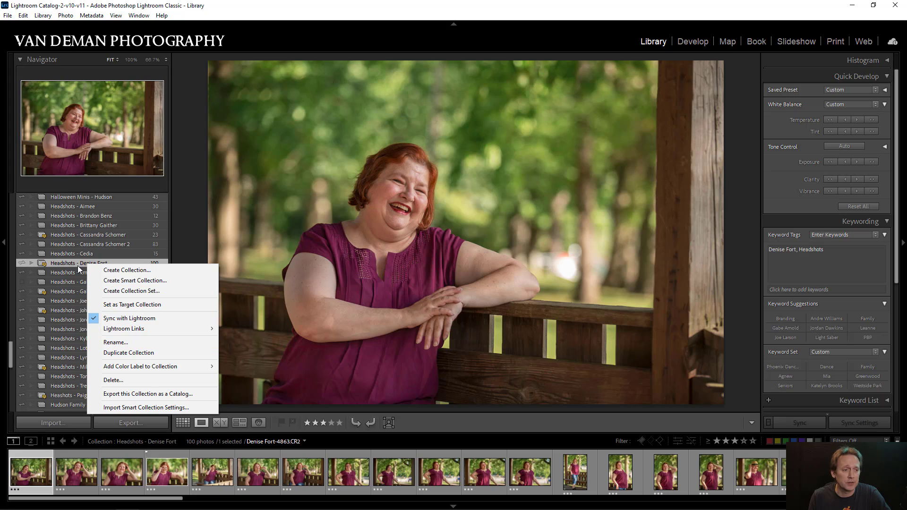
pyautogui.rightClick(62, 266)
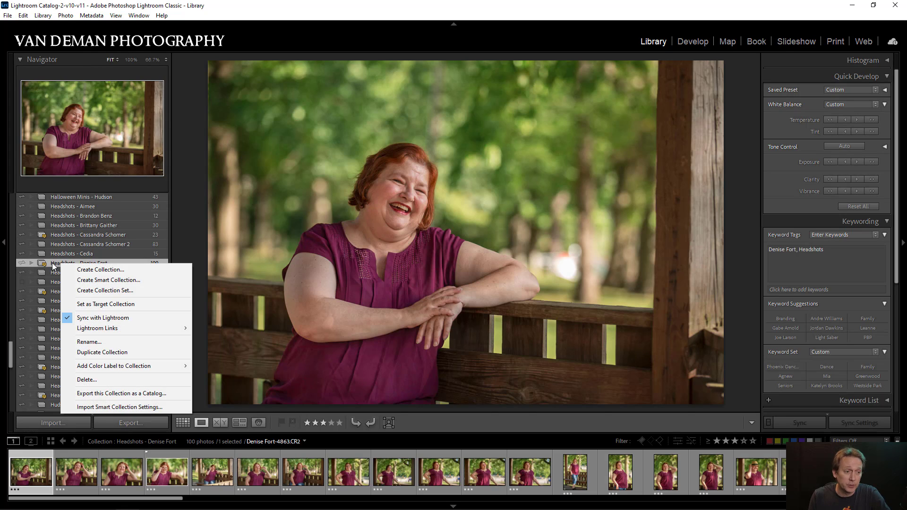
pyautogui.click(87, 380)
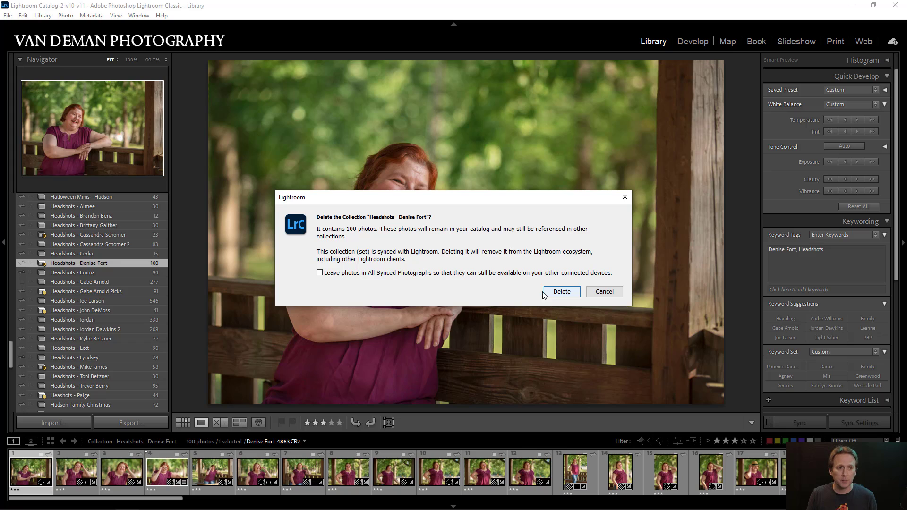
pyautogui.click(612, 293)
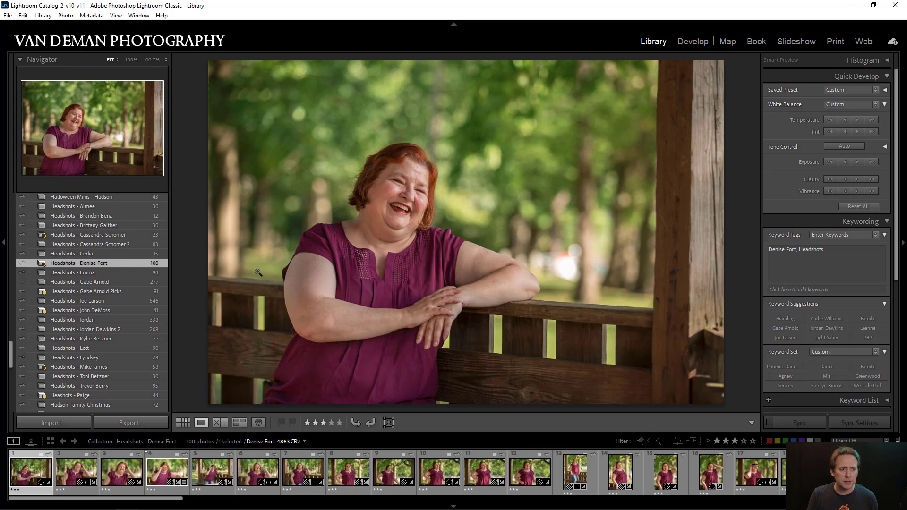
pyautogui.rightClick(109, 264)
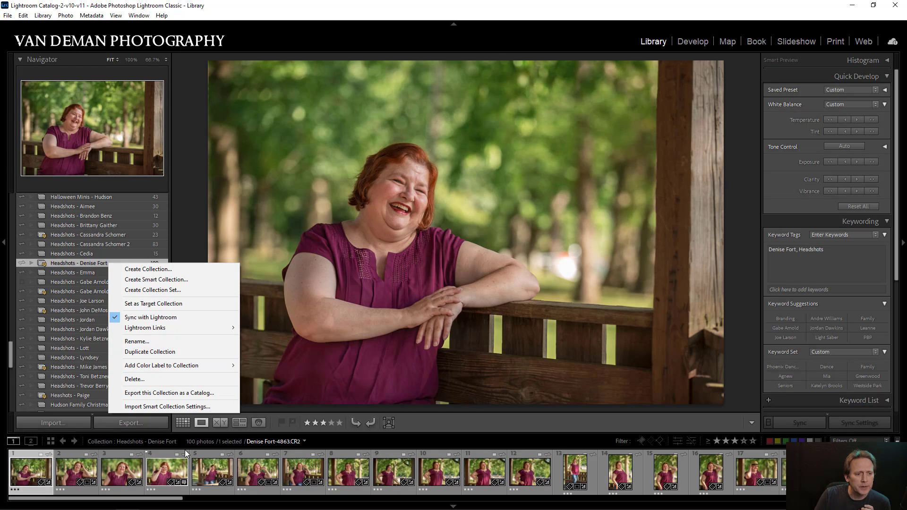
pyautogui.click(208, 478)
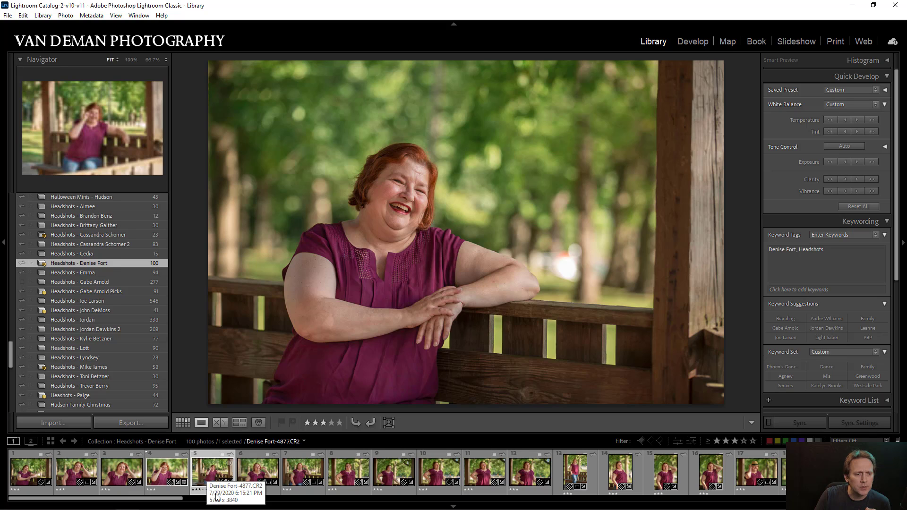
pyautogui.rightClick(231, 500)
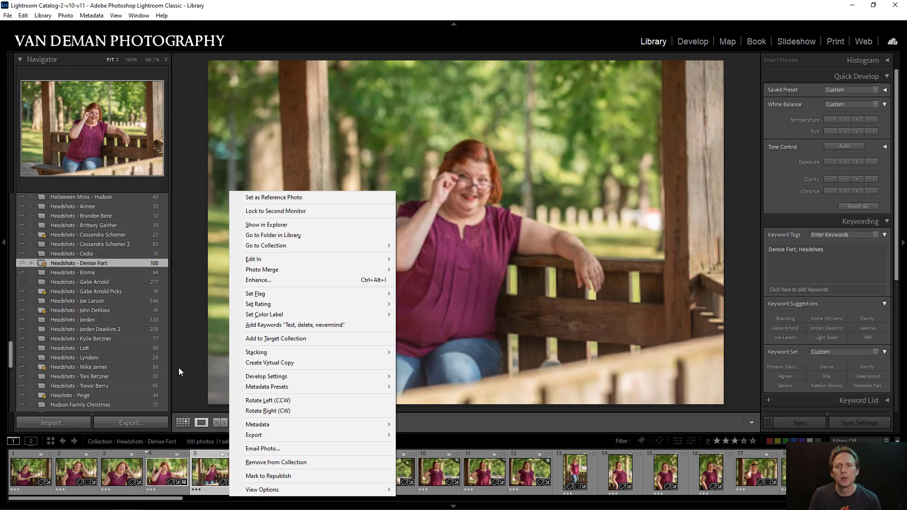
# Step: Delete the synced 100-photo headshots collection without leaving its photos in All Synced Photographs
pyautogui.click(76, 262)
pyautogui.rightClick(74, 264)
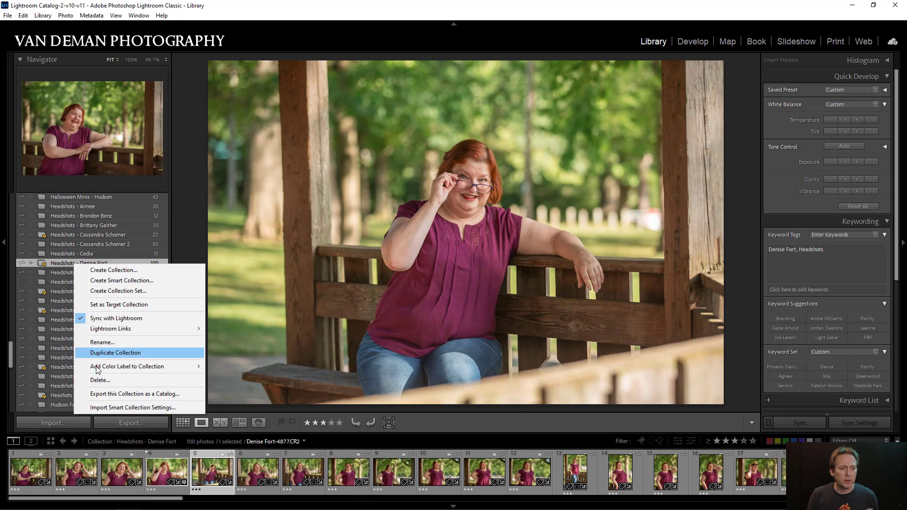
pyautogui.click(104, 381)
pyautogui.click(562, 291)
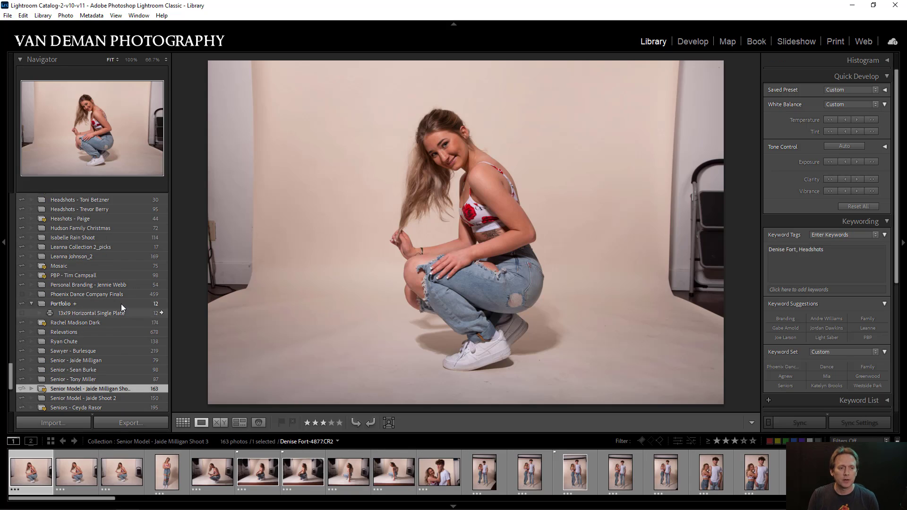
# Step: Look through the remaining collections and the dated 2021 and 2022 folders on the Library (Y:) drive
pyautogui.scroll(3, 108, 285)
pyautogui.scroll(-5, 108, 288)
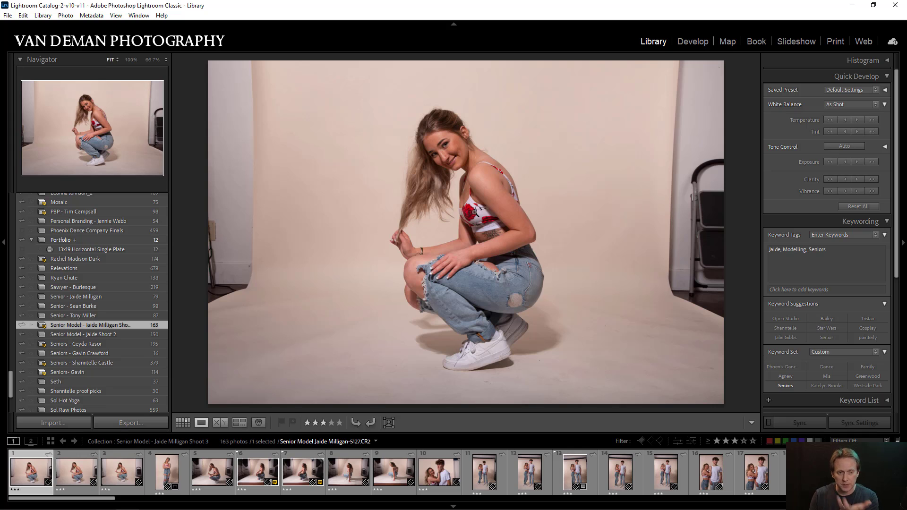
pyautogui.scroll(15, 132, 308)
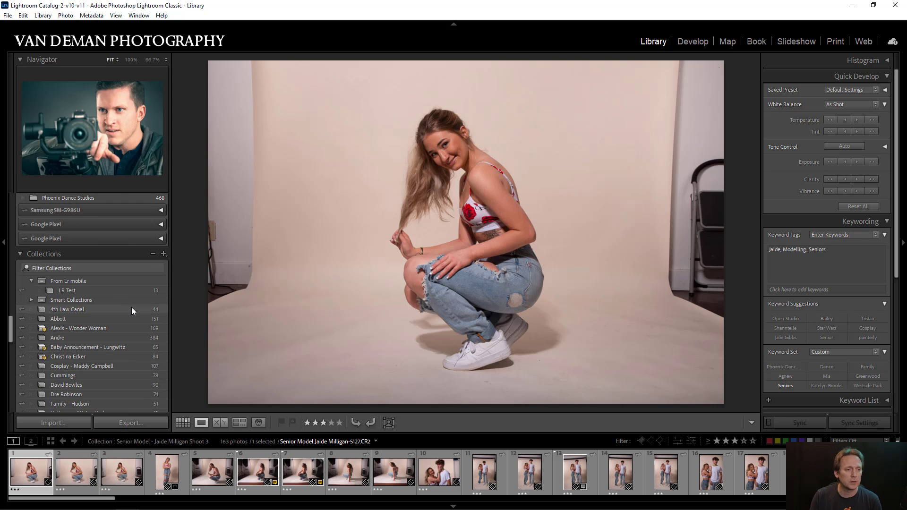
pyautogui.scroll(20, 132, 307)
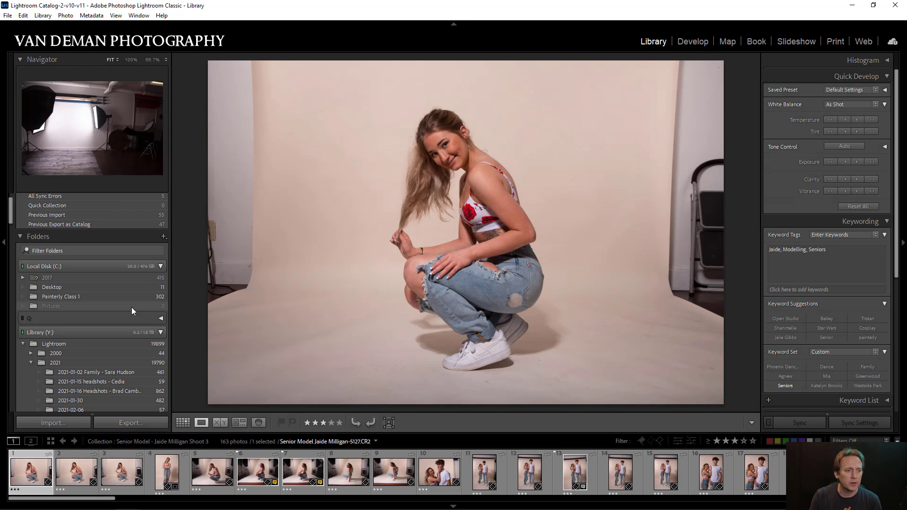
pyautogui.scroll(3, 125, 307)
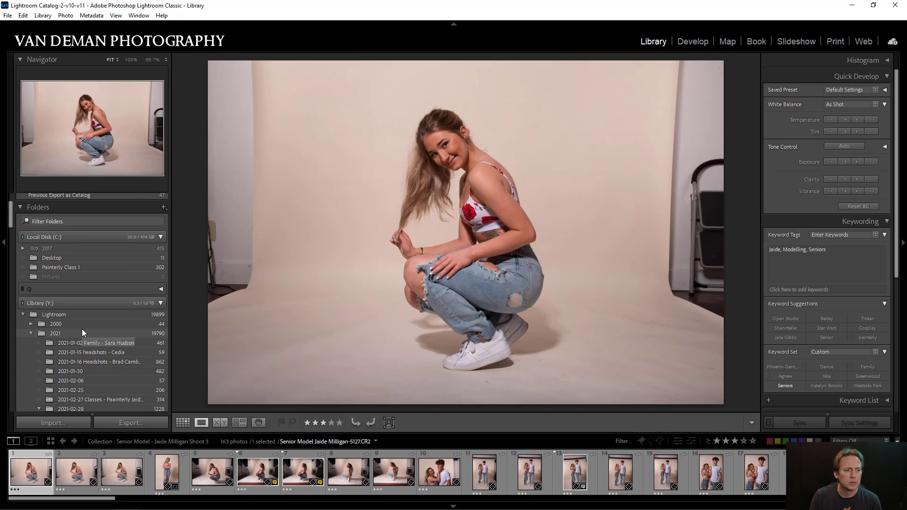
pyautogui.scroll(-5, 81, 329)
pyautogui.scroll(-7, 82, 329)
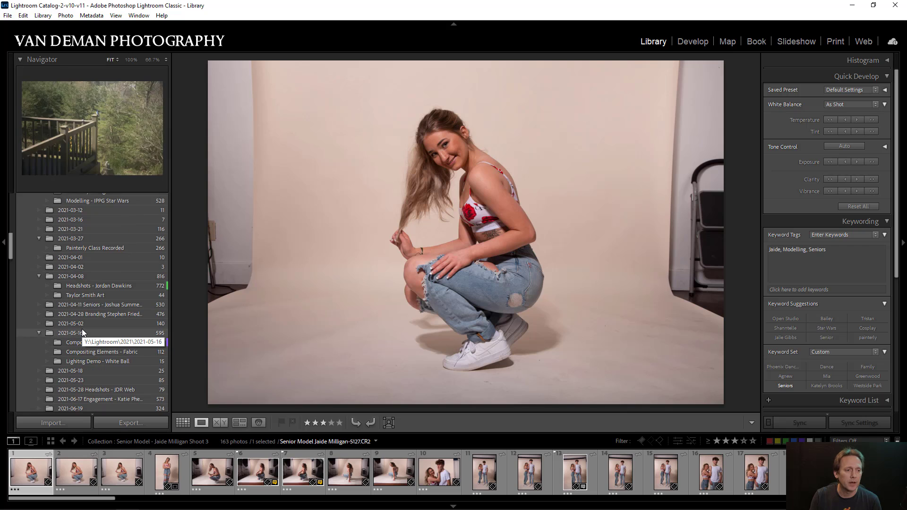
pyautogui.scroll(-7, 83, 331)
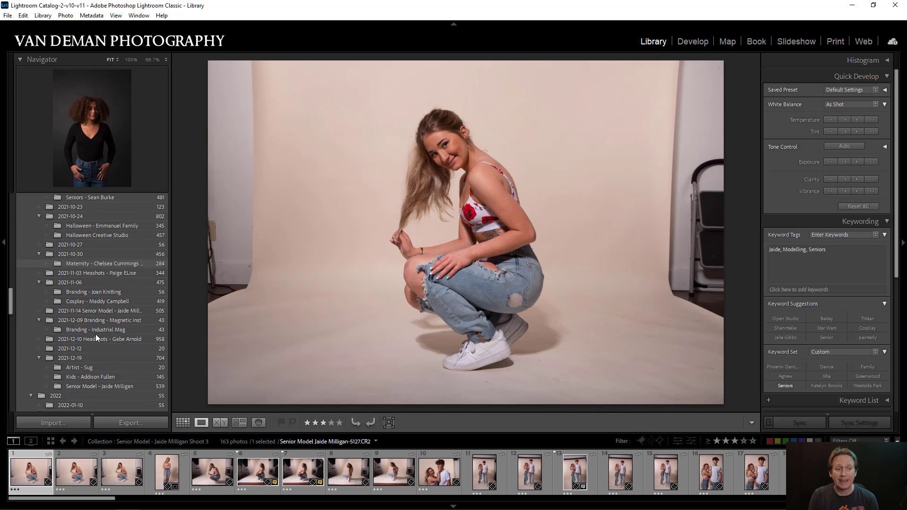
pyautogui.scroll(20, 95, 333)
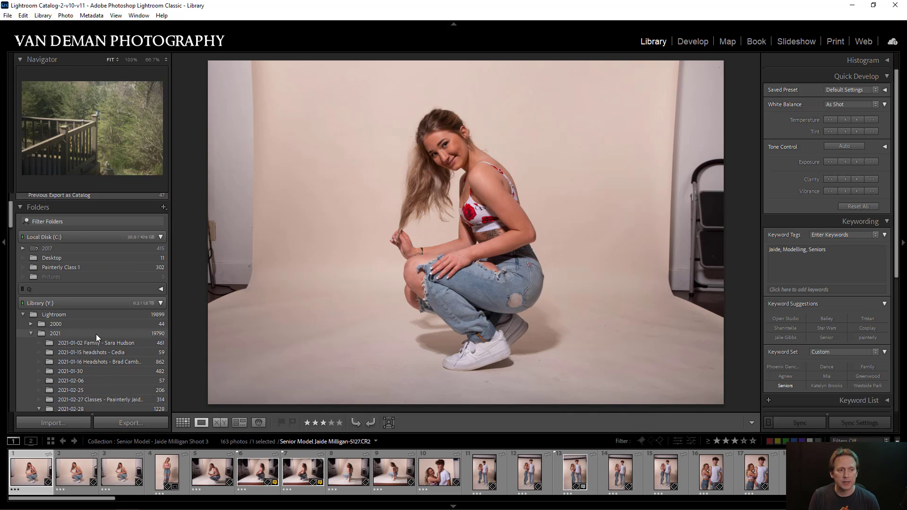
pyautogui.scroll(-2, 86, 351)
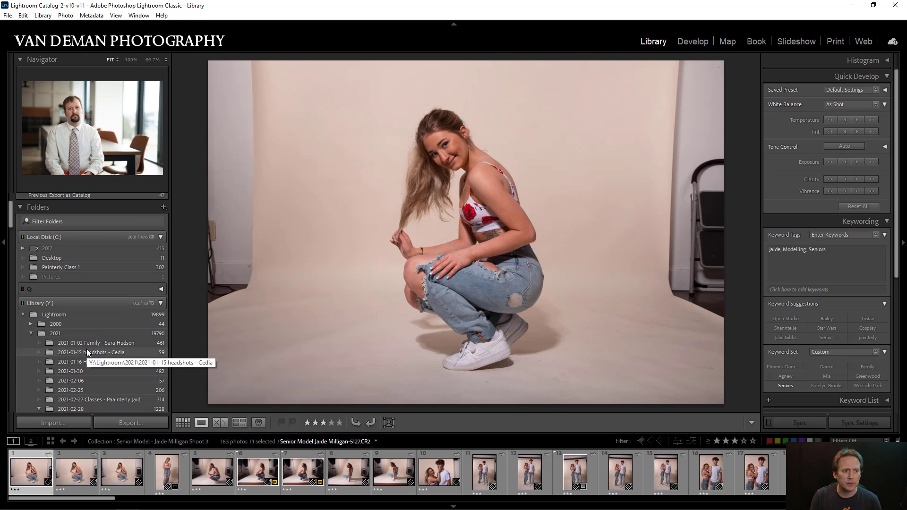
# Step: Expand the 2000 folder, view the photos in its 2000-01-01 subfolder, and collapse it again
pyautogui.click(31, 324)
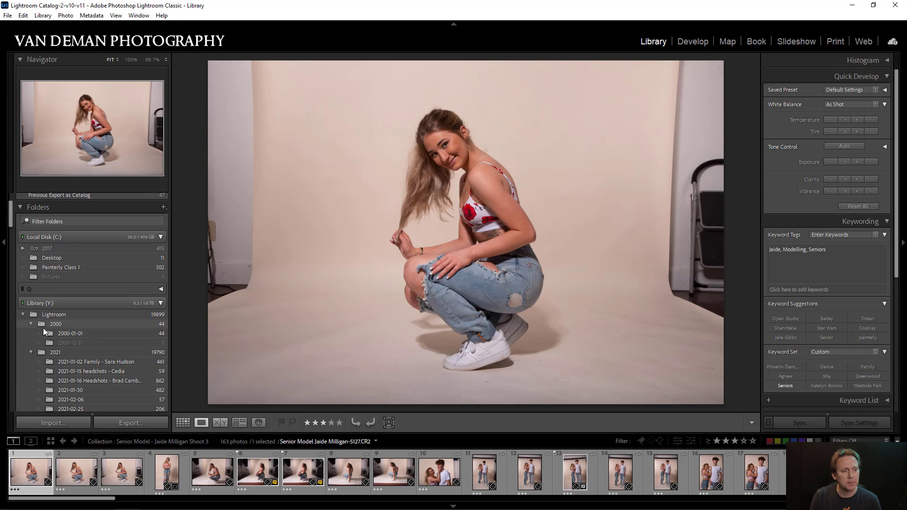
pyautogui.click(71, 343)
pyautogui.click(74, 334)
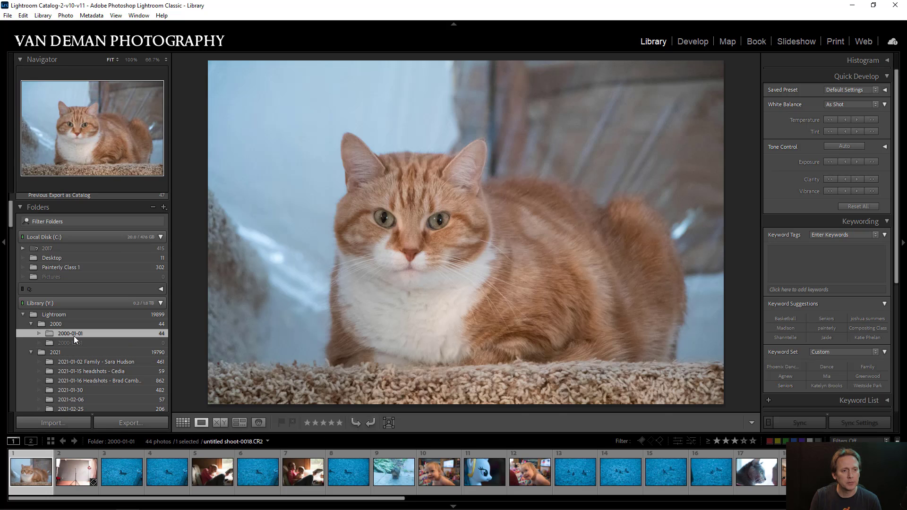
pyautogui.scroll(-3, 74, 336)
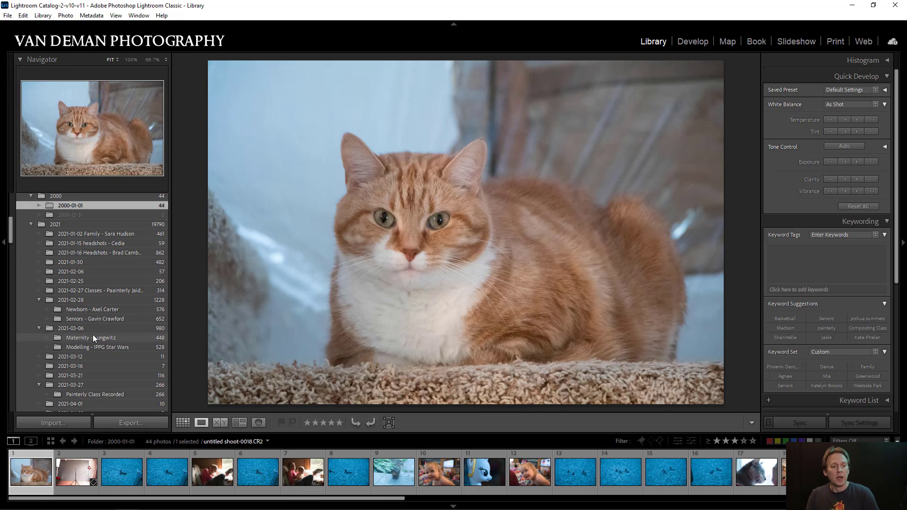
pyautogui.click(31, 196)
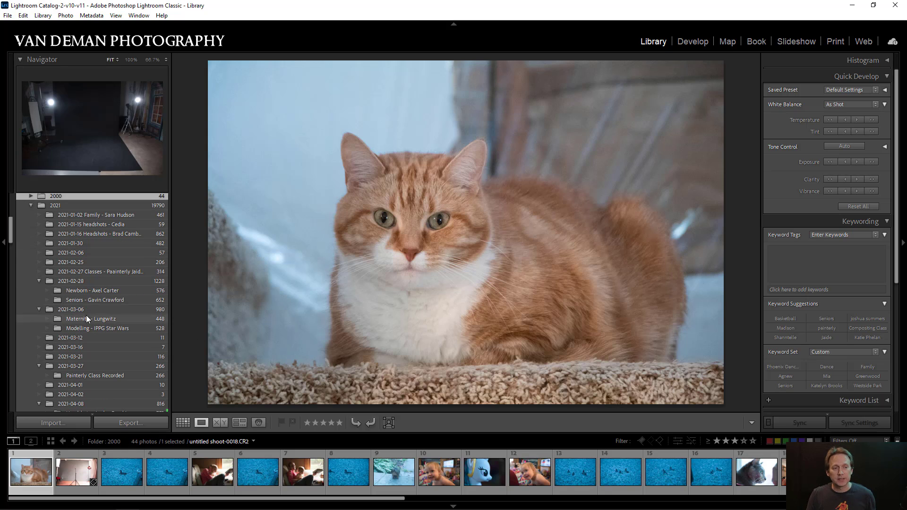
# Step: View the photos in the Halloween Creative Studio folder under 2021-10-24
pyautogui.scroll(-15, 101, 327)
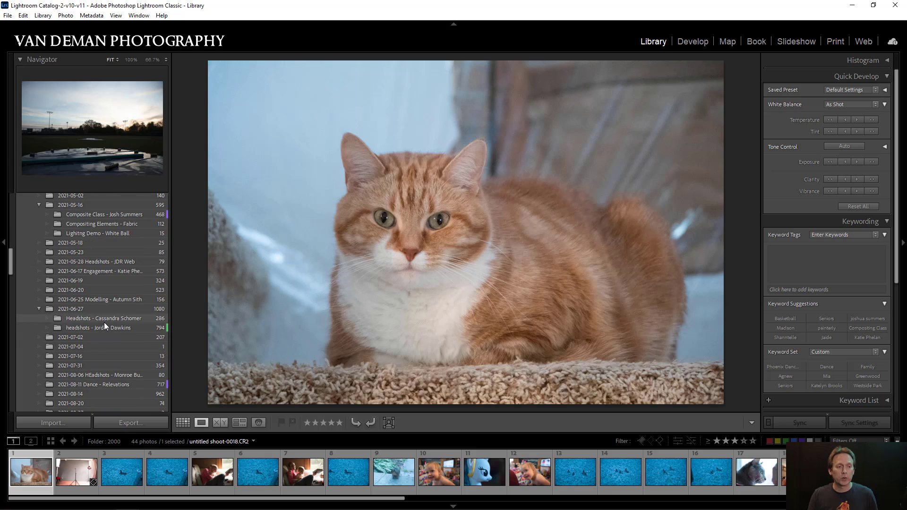
pyautogui.scroll(5, 96, 333)
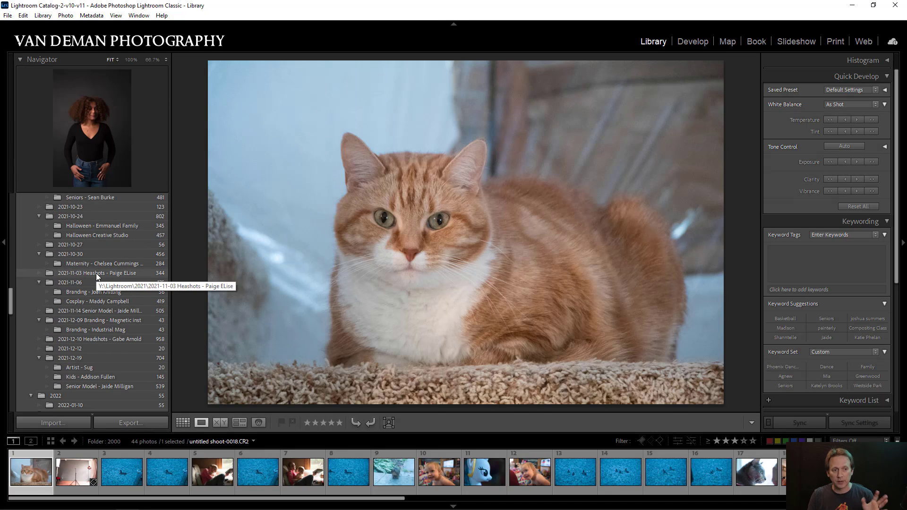
pyautogui.click(98, 235)
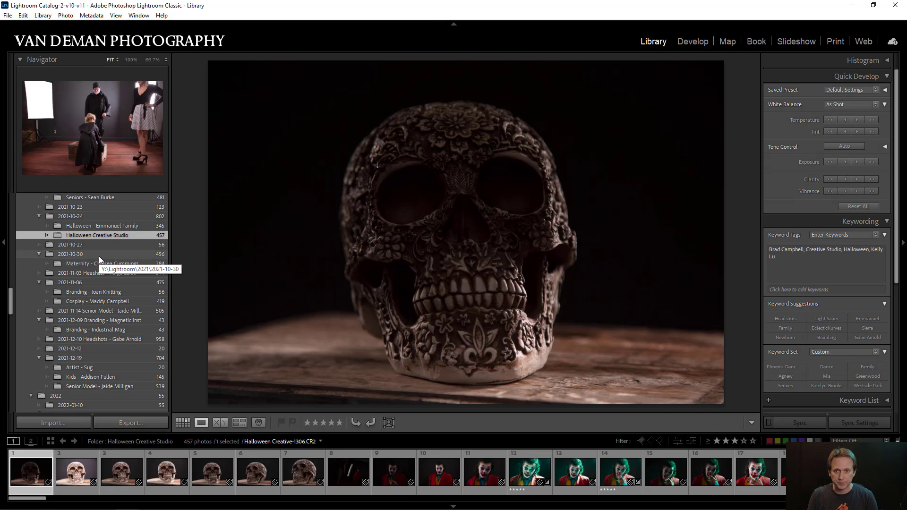
pyautogui.scroll(-3, 109, 283)
pyautogui.scroll(-10, 110, 284)
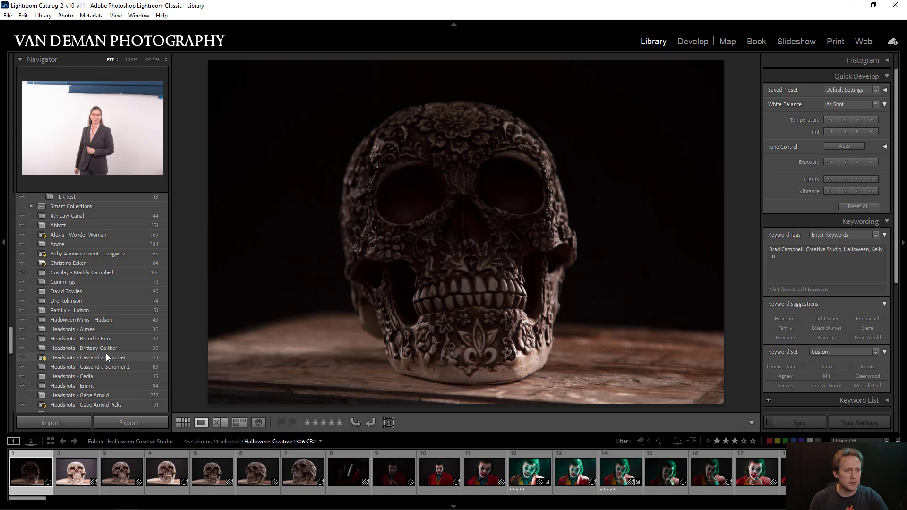
pyautogui.scroll(15, 107, 346)
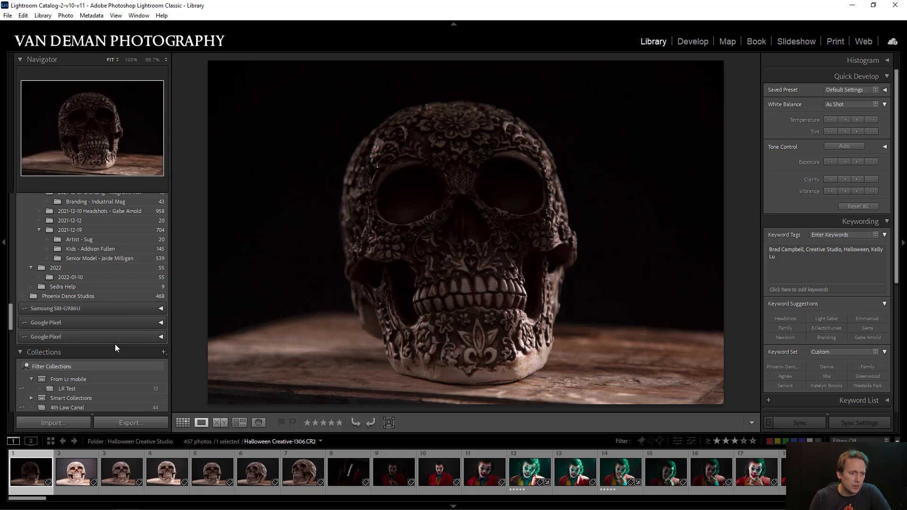
# Step: View the photos in the 2021-10-27 folder and in the Toys - Second Sister folder under 2021-09-25
pyautogui.scroll(3, 115, 344)
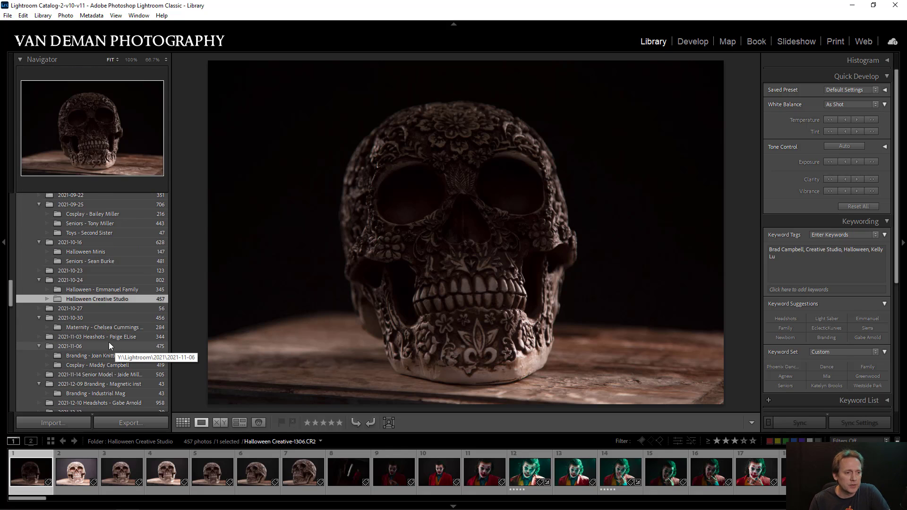
pyautogui.scroll(-3, 105, 331)
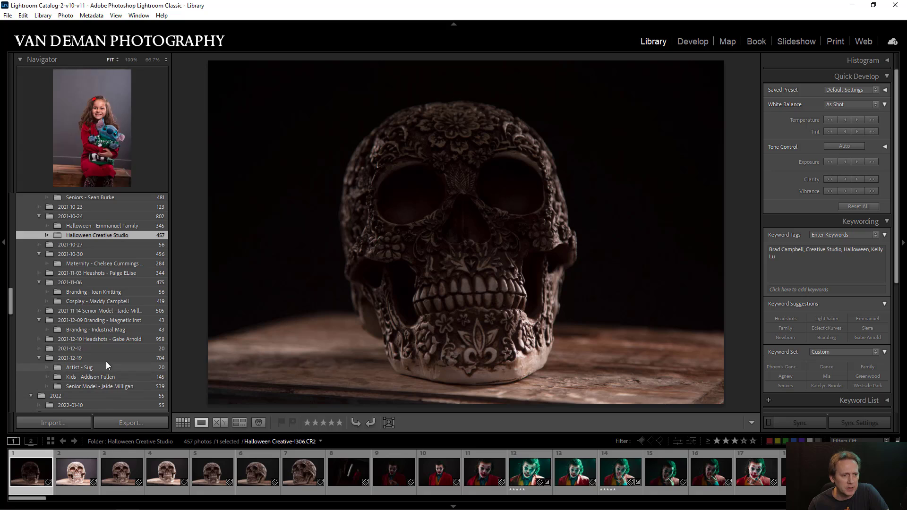
pyautogui.click(103, 245)
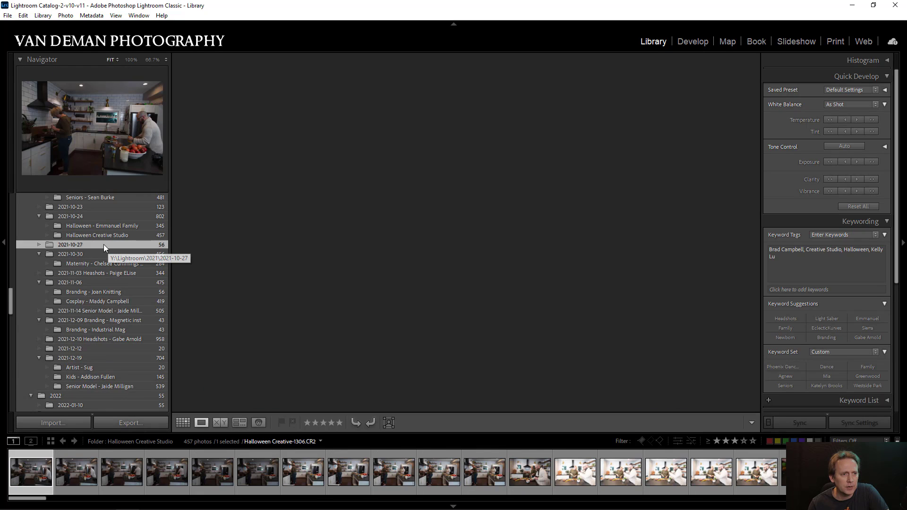
pyautogui.scroll(3, 104, 255)
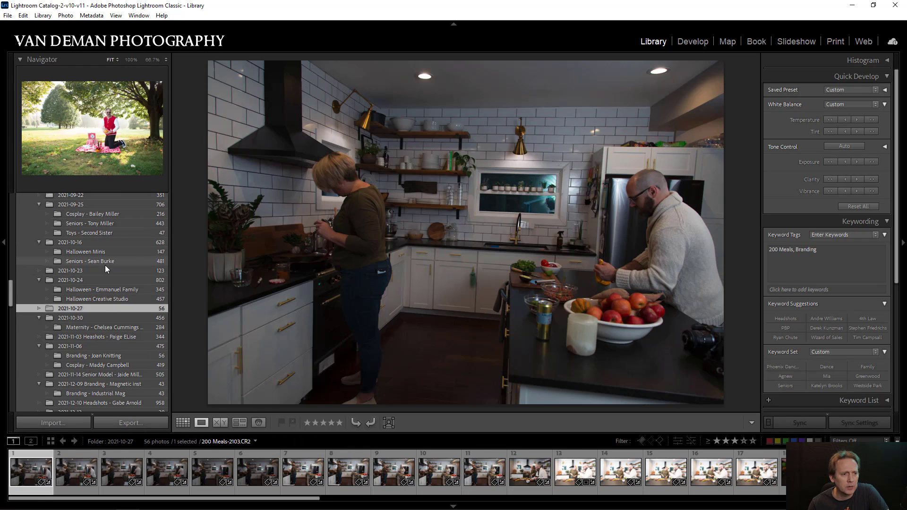
pyautogui.click(105, 234)
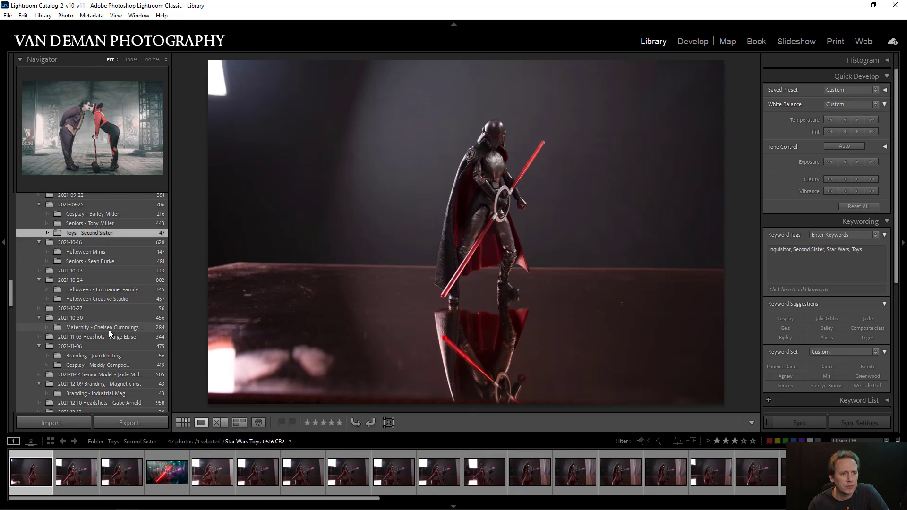
# Step: Export the Toys - Second Sister folder as a catalog named Star Wars Figures on the Desktop, with negative files and available previews
pyautogui.scroll(3, 110, 335)
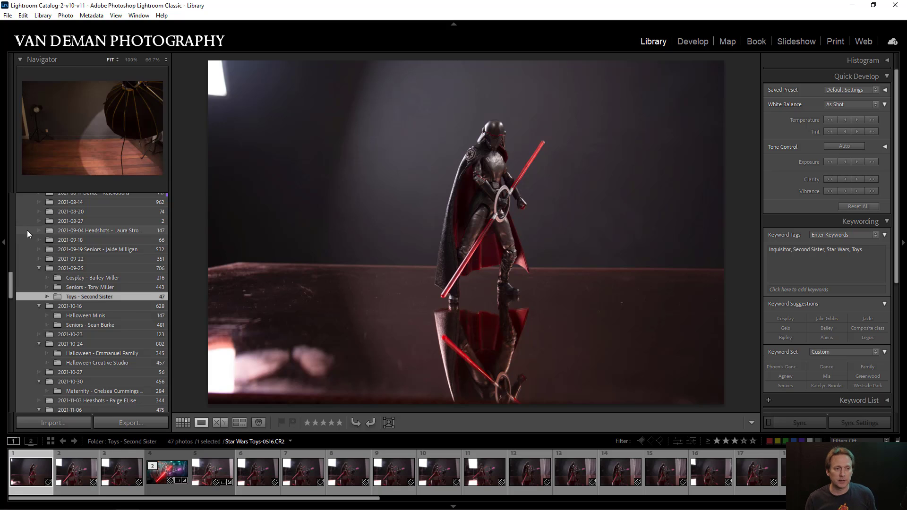
pyautogui.rightClick(81, 296)
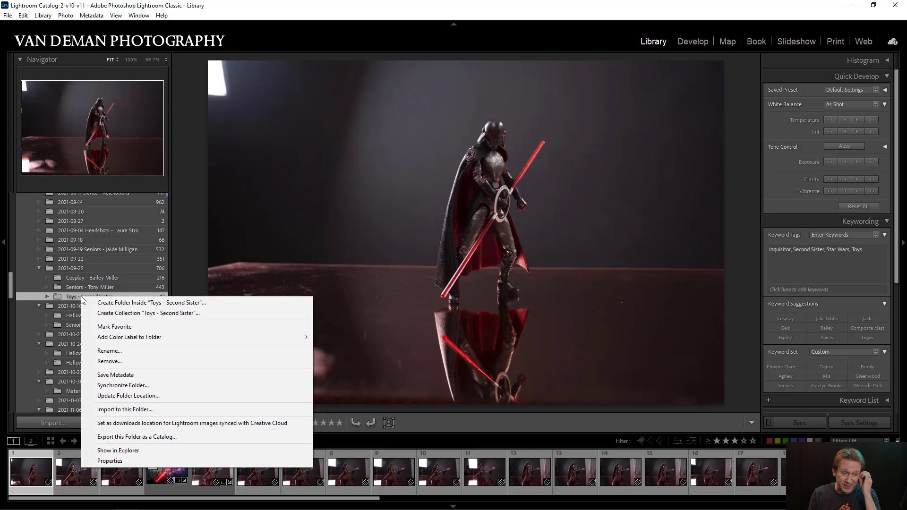
pyautogui.click(129, 437)
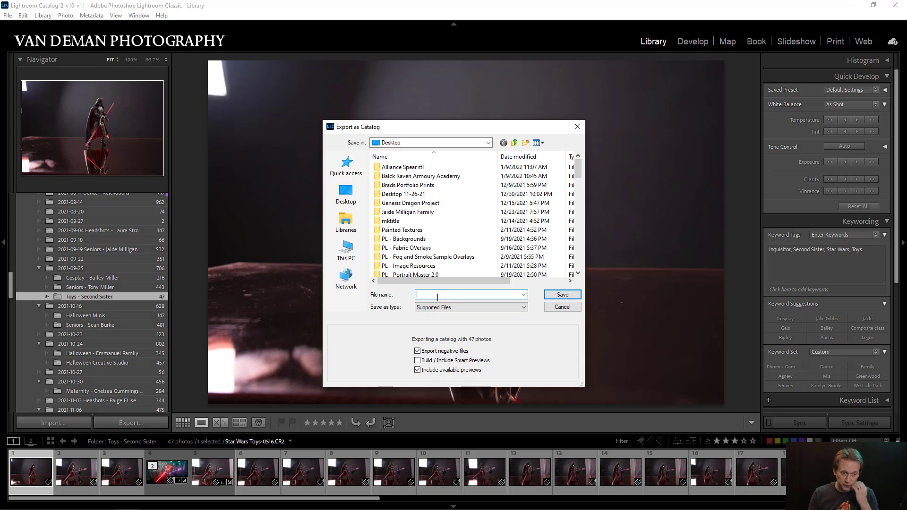
pyautogui.write('Stqar')
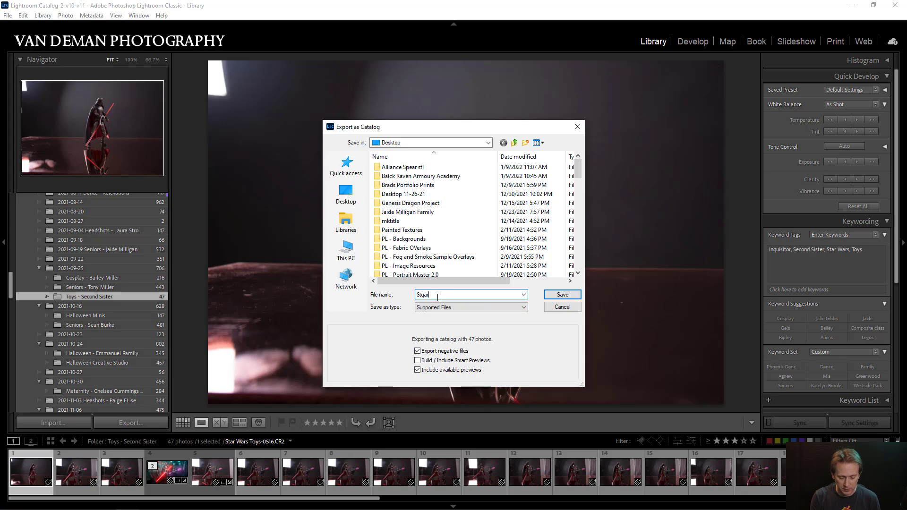
pyautogui.press('BackSpace')
pyautogui.press('BackSpace')
pyautogui.write('ar')
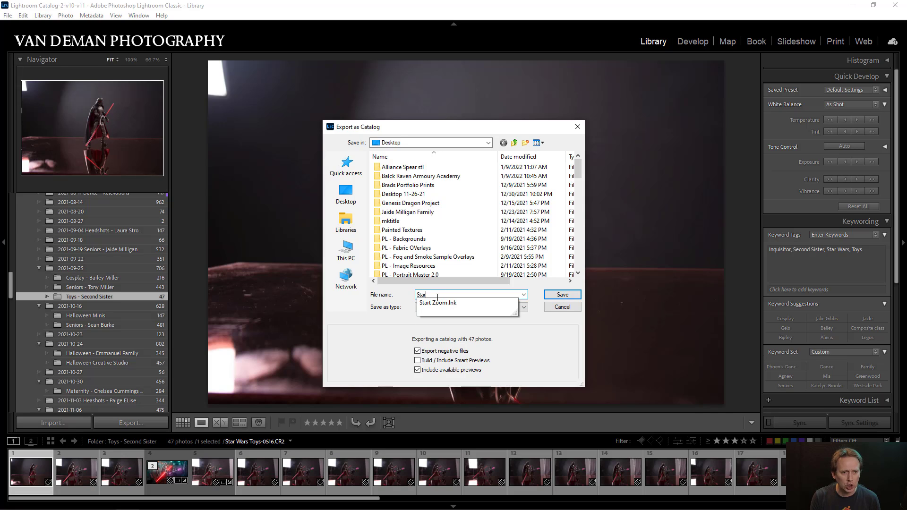
pyautogui.write(' Wars Figures')
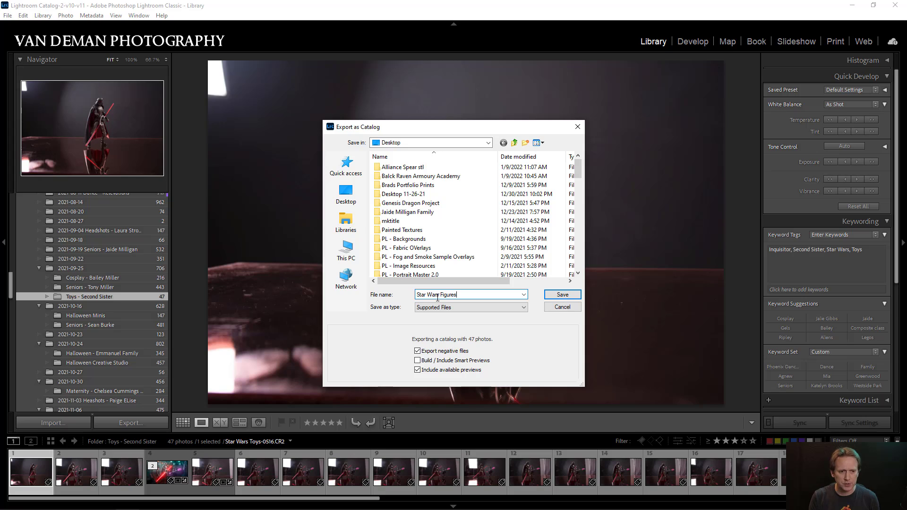
pyautogui.click(347, 197)
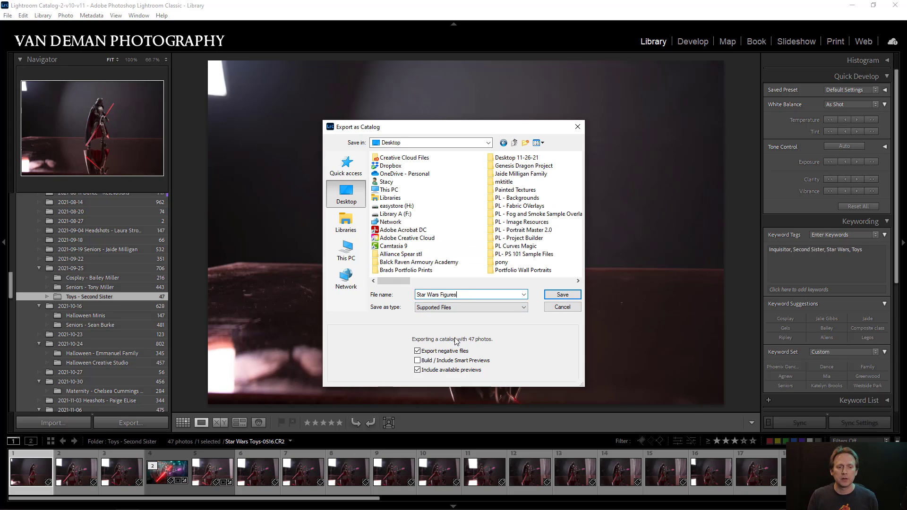
pyautogui.click(569, 296)
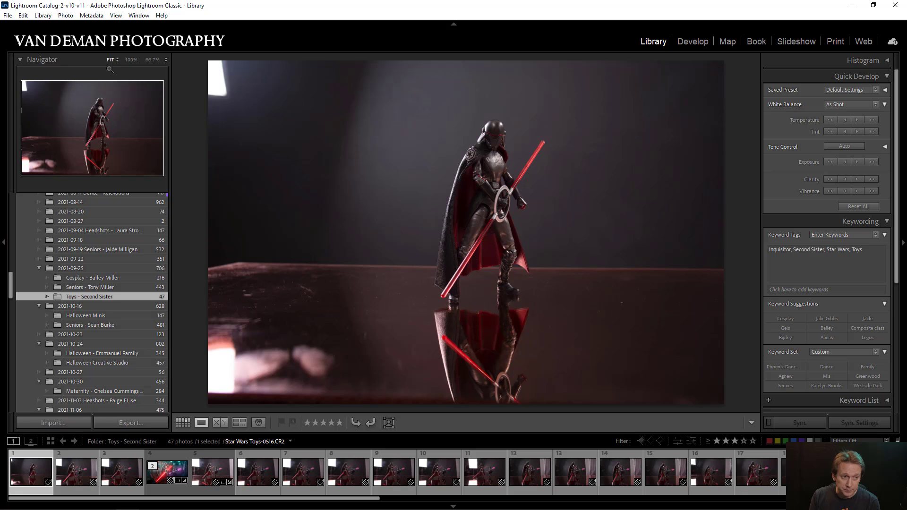
# Step: Switch to the Windows desktop, move the exported Star Wars Figures folder to a clear area and open it
pyautogui.click(852, 7)
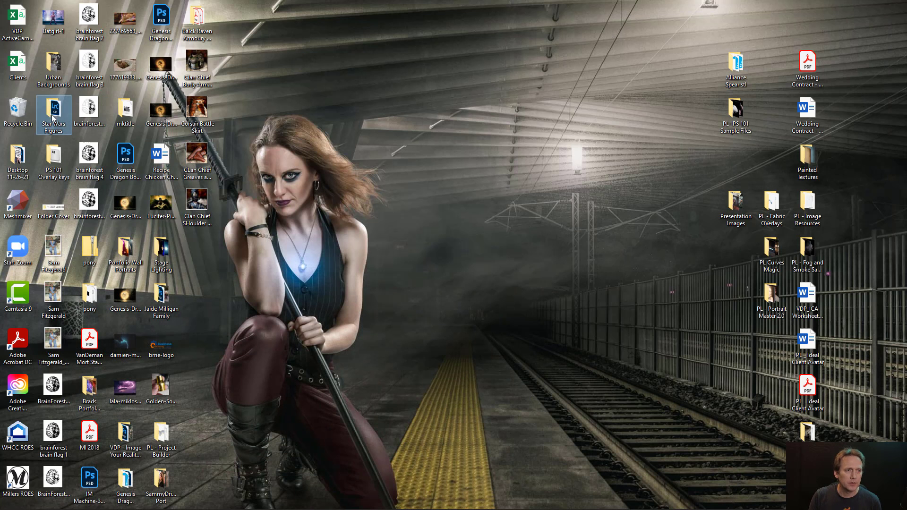
pyautogui.moveTo(53, 112); pyautogui.dragTo(416, 207)
pyautogui.doubleClick(416, 207)
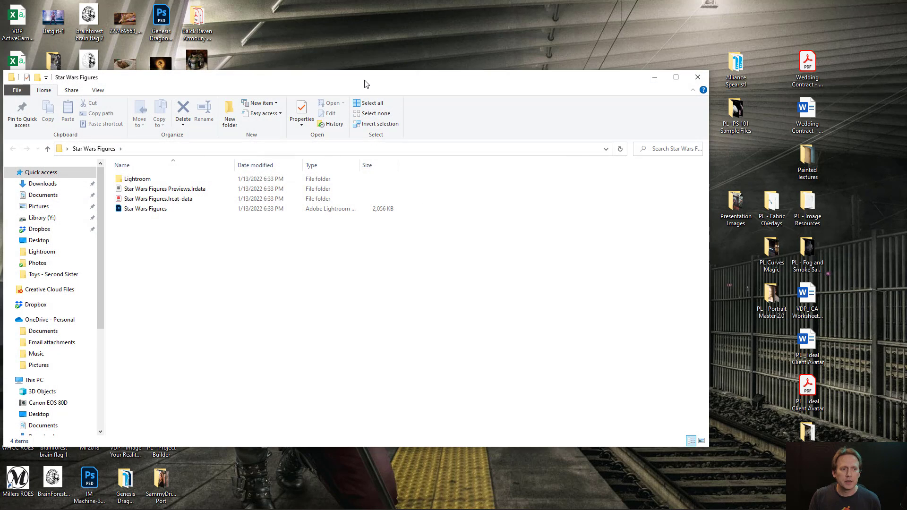
pyautogui.moveTo(364, 84); pyautogui.dragTo(479, 81)
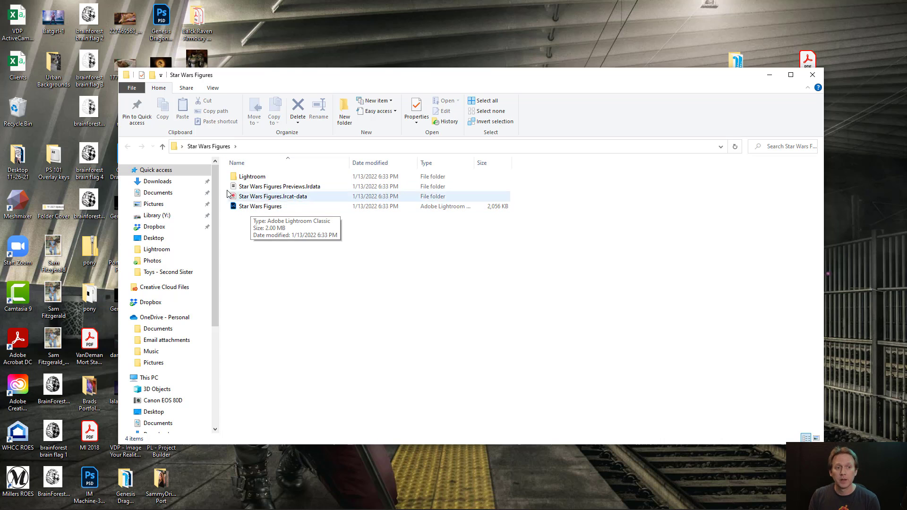
# Step: Browse the exported folder through Lightroom, 2021 and 2021-09-25 to Toys - Second Sister and examine its photo files
pyautogui.doubleClick(251, 178)
pyautogui.doubleClick(247, 178)
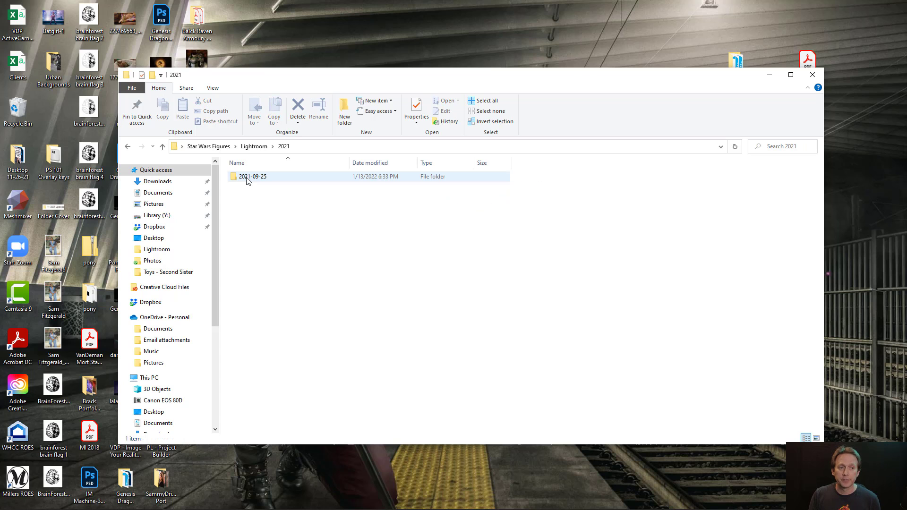
pyautogui.doubleClick(247, 179)
pyautogui.doubleClick(247, 179)
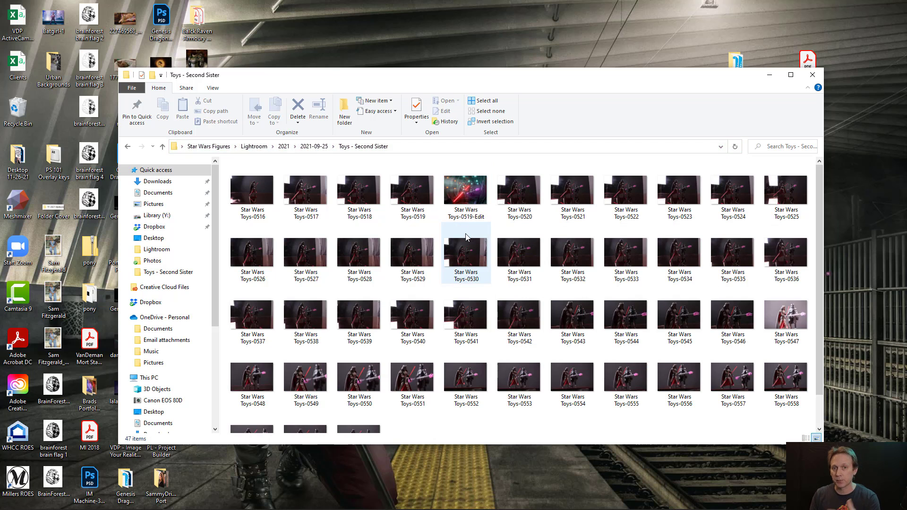
pyautogui.moveTo(470, 204)
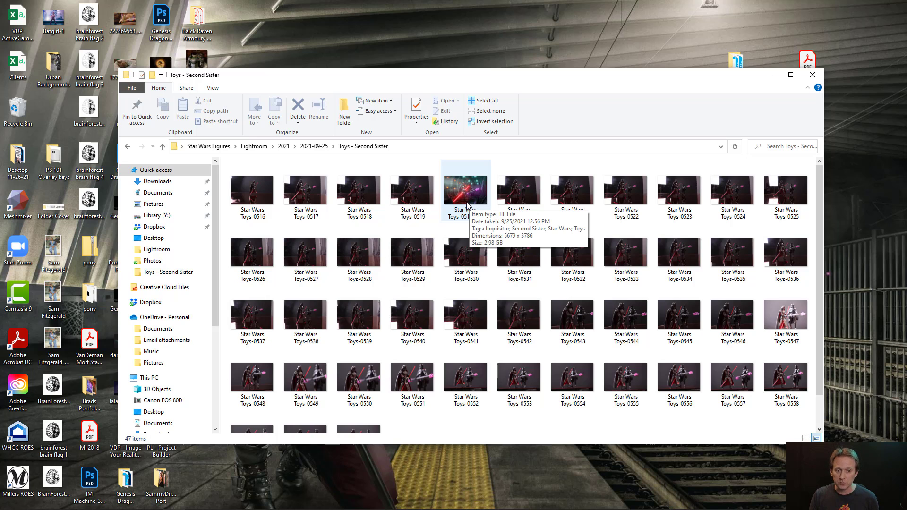
pyautogui.moveTo(475, 319)
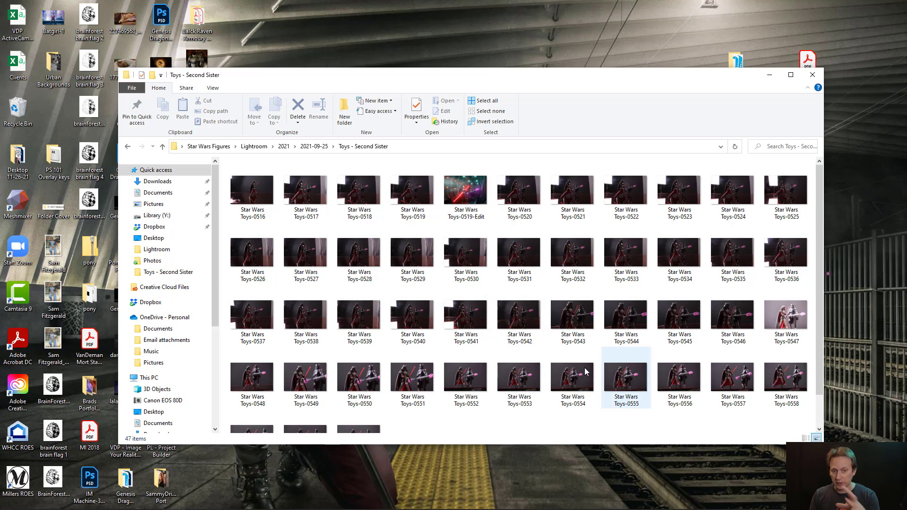
pyautogui.moveTo(522, 344)
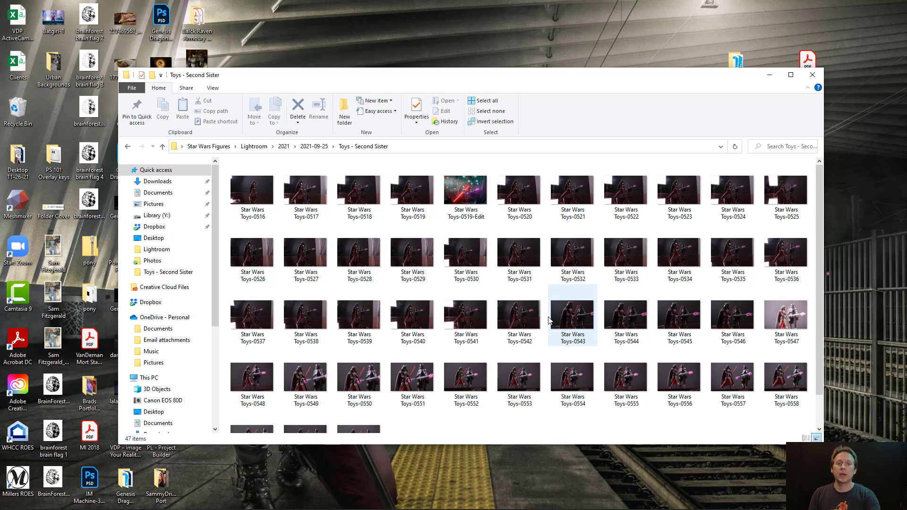
pyautogui.scroll(-1, 465, 373)
# Step: Go back up to the Star Wars Figures folder to review its catalog files, and close the folder window
pyautogui.click(163, 147)
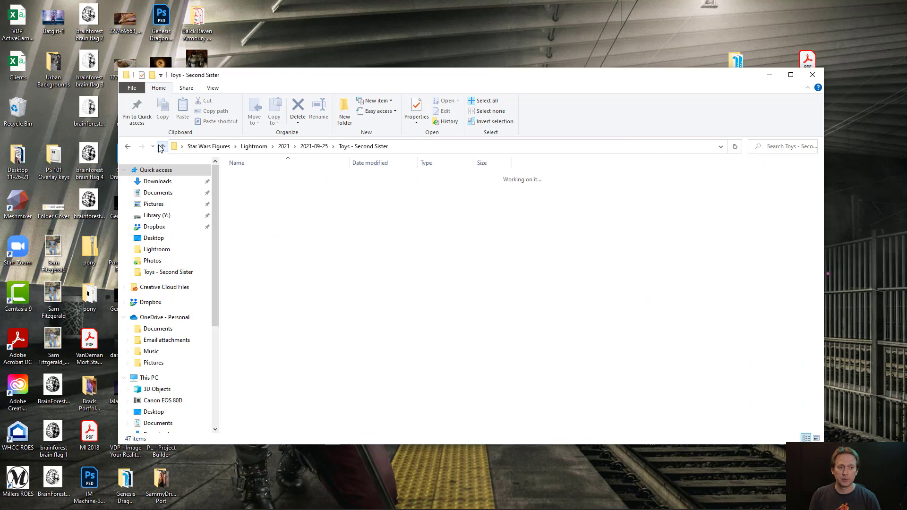
pyautogui.click(163, 147)
pyautogui.click(164, 147)
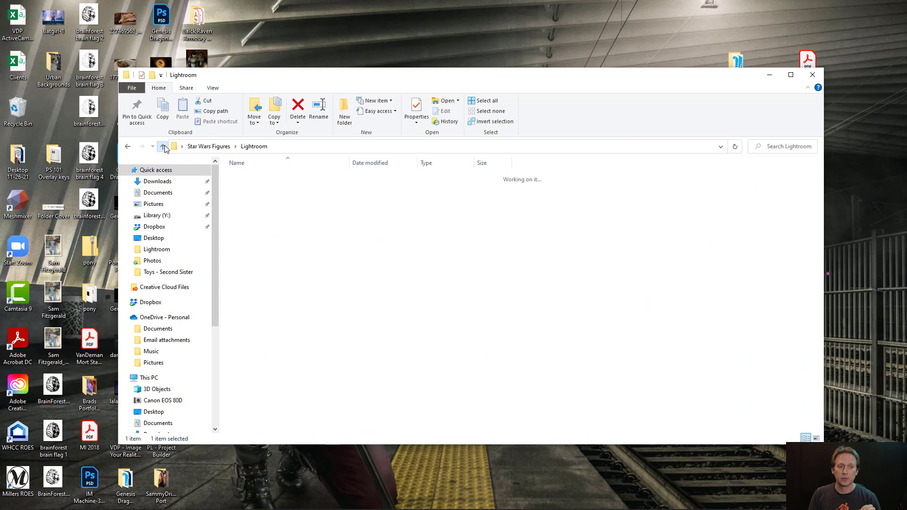
pyautogui.click(163, 148)
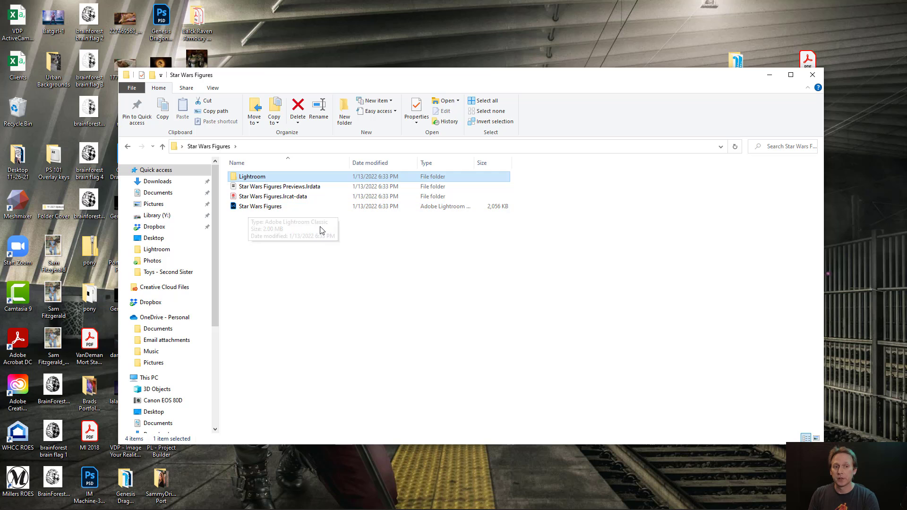
pyautogui.click(163, 146)
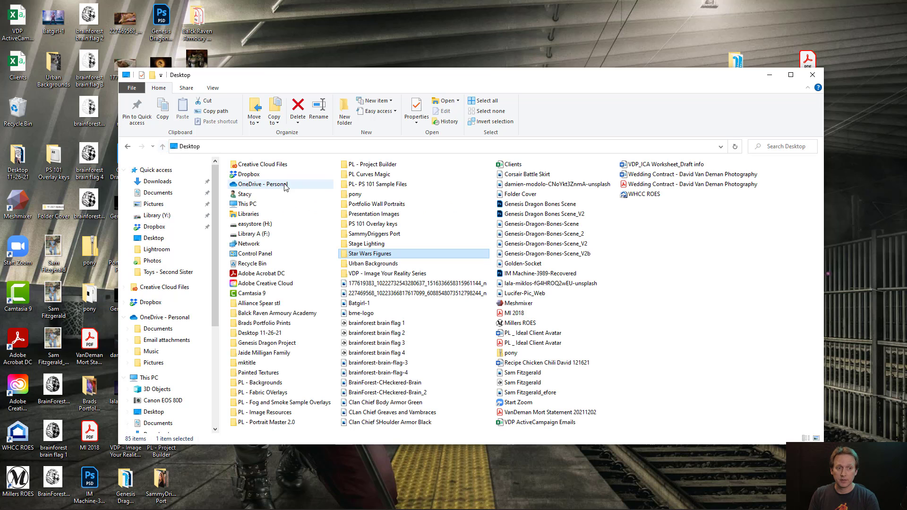
pyautogui.click(812, 77)
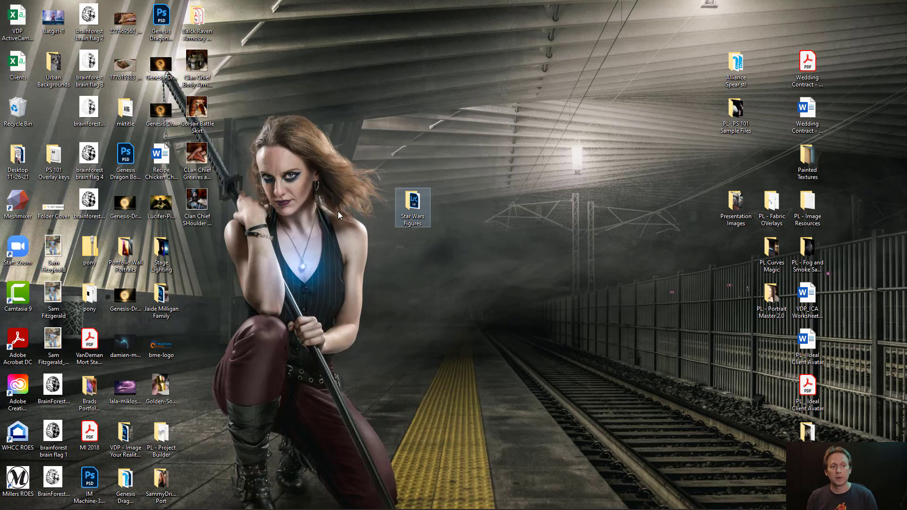
# Step: Return to Lightroom Classic and create a new catalog named Star Wars Junk in Pictures, skipping the backup of the current catalog this time
pyautogui.moveTo(189, 508)
pyautogui.click(128, 501)
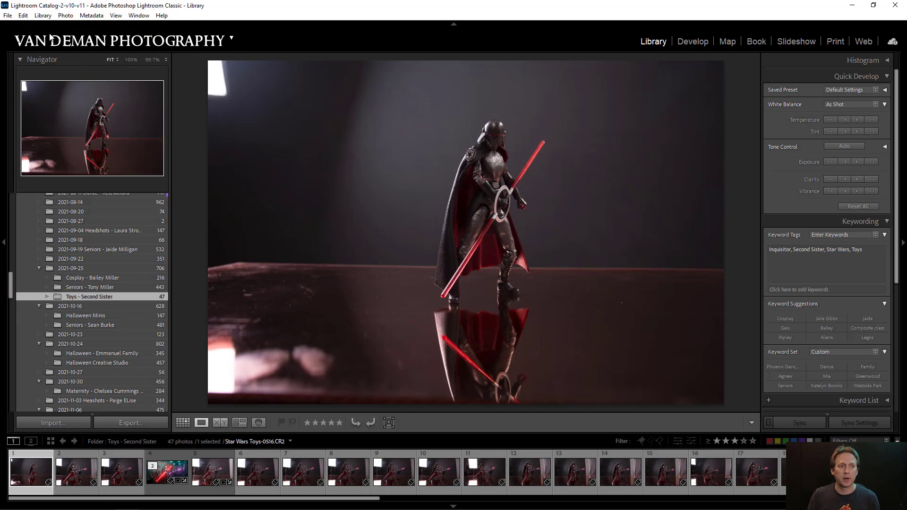
pyautogui.click(8, 15)
pyautogui.moveTo(22, 16)
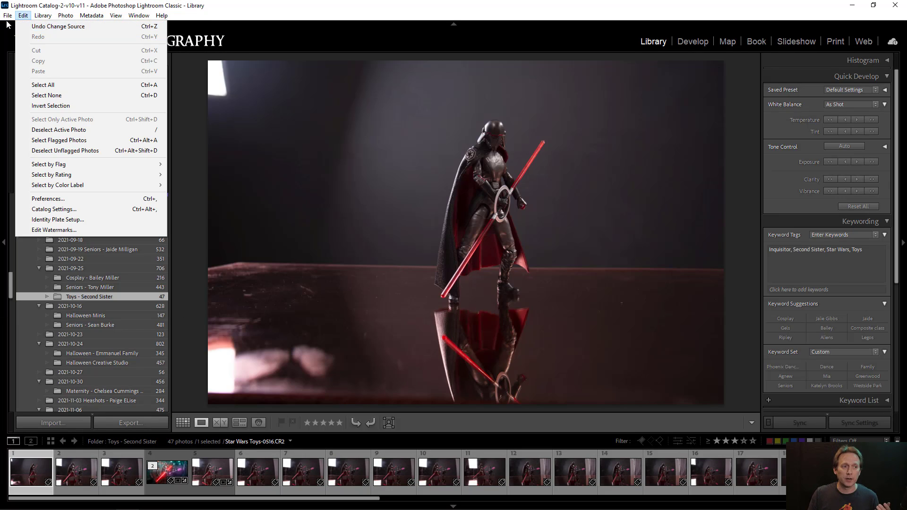
pyautogui.click(29, 26)
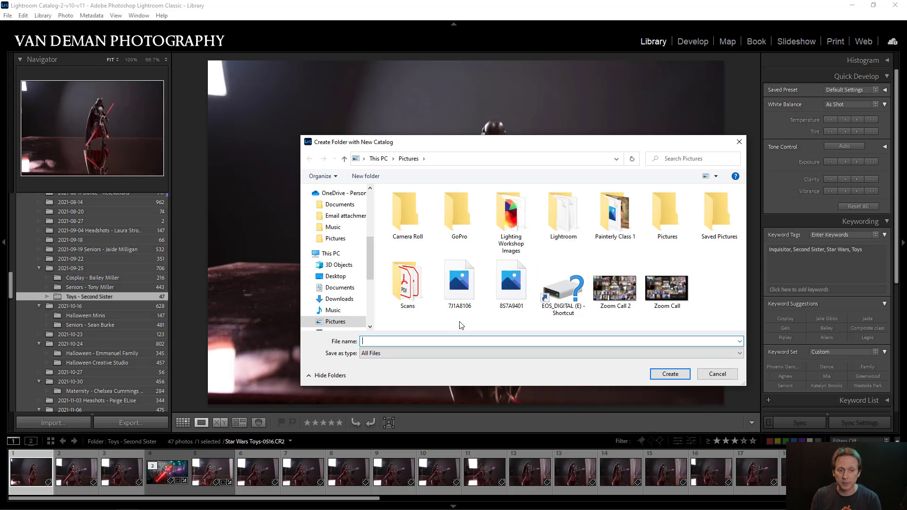
pyautogui.write('Sta')
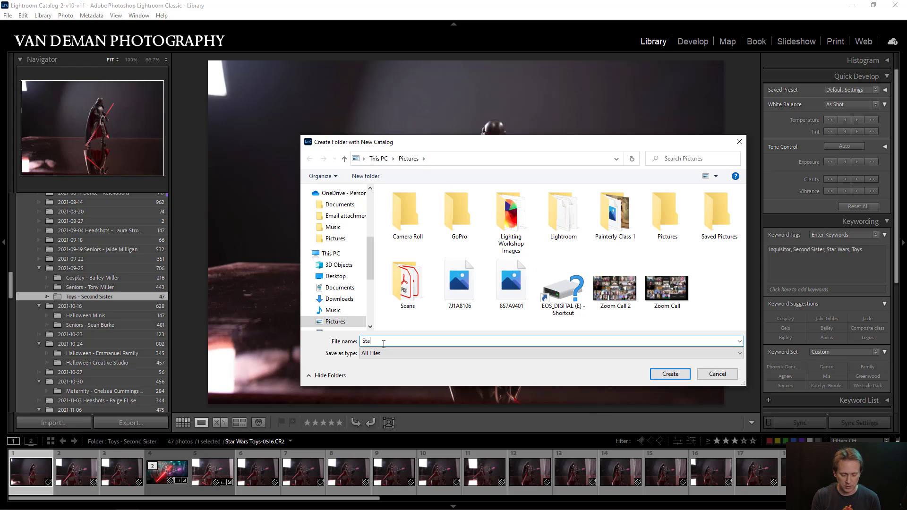
pyautogui.write('r Wars J')
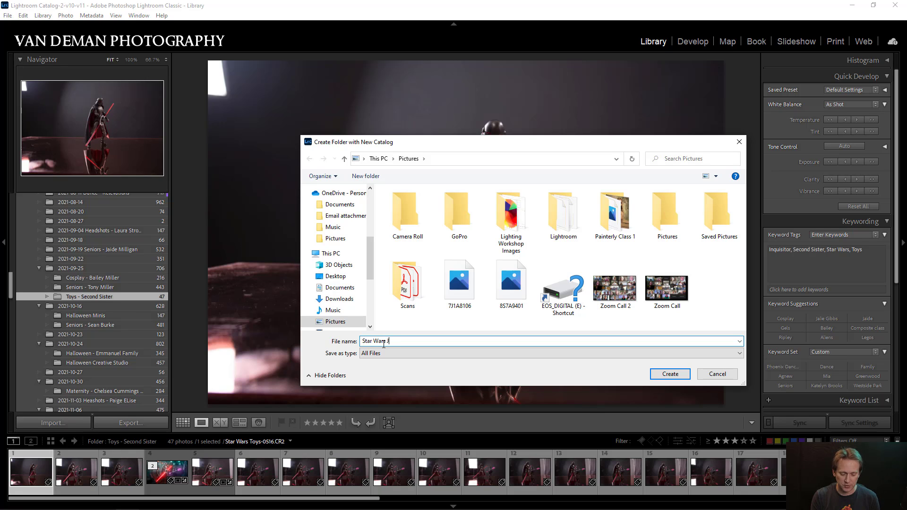
pyautogui.write('unk')
pyautogui.press('Return')
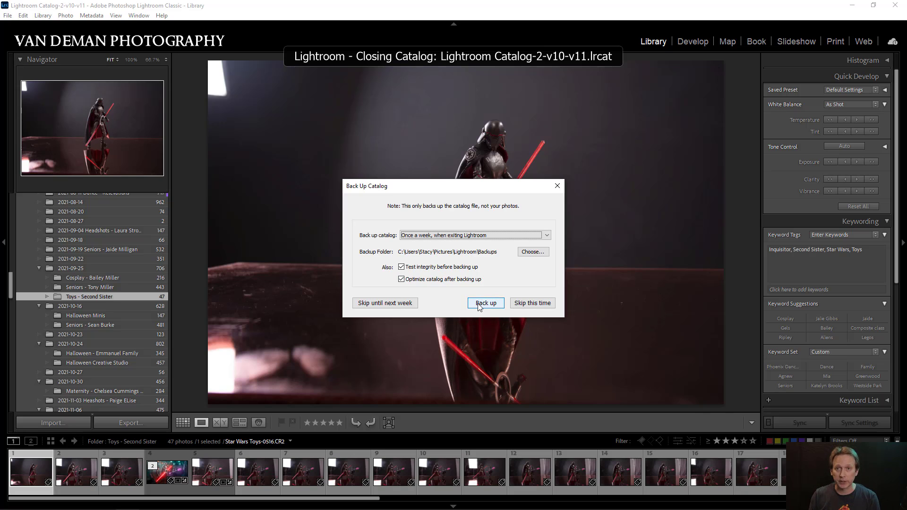
pyautogui.click(520, 303)
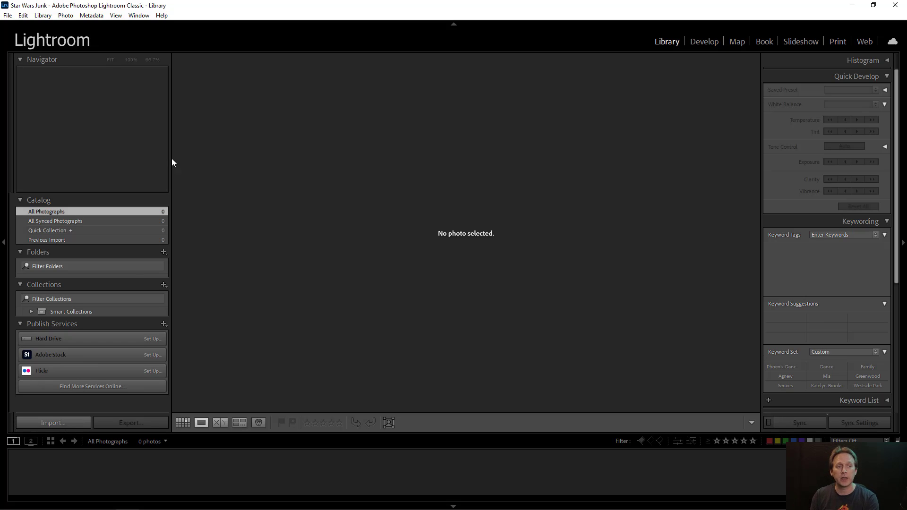
# Step: Start an import from another catalog and browse to the Desktop folder to find the exported Star Wars Figures folder
pyautogui.click(7, 18)
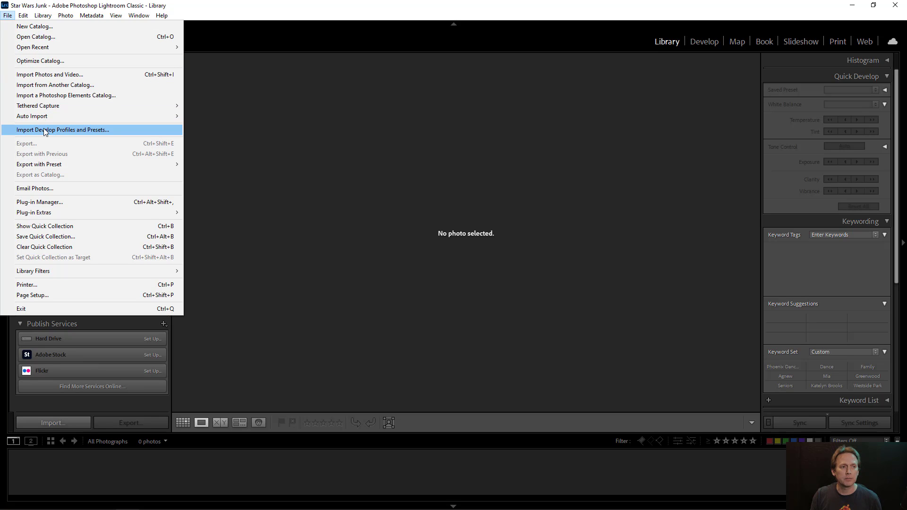
pyautogui.click(50, 86)
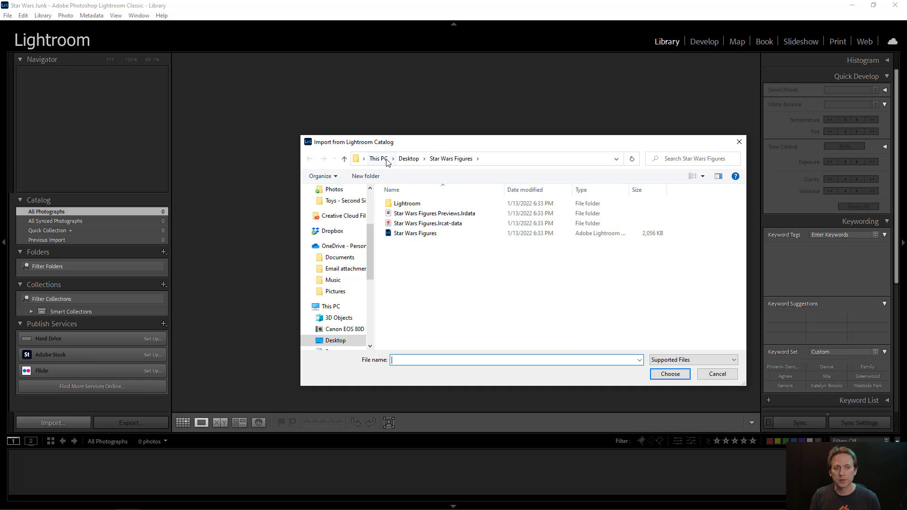
pyautogui.click(423, 161)
pyautogui.click(380, 160)
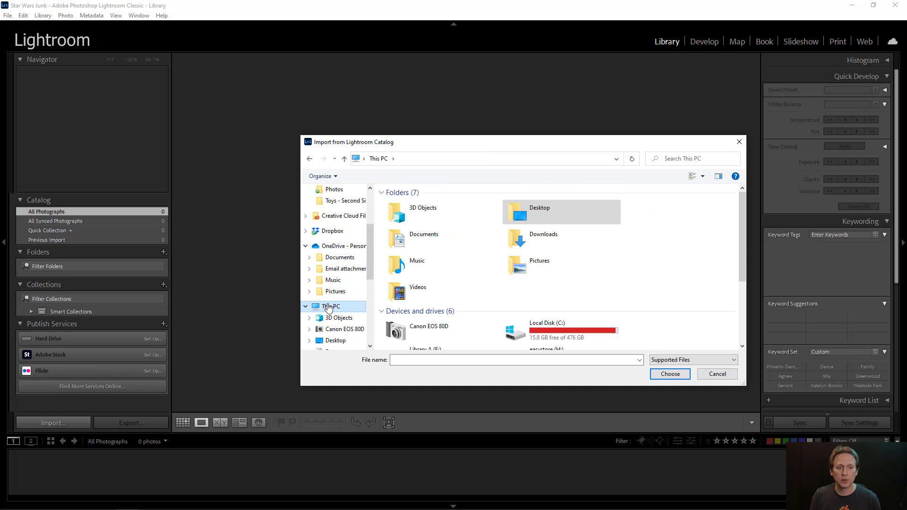
pyautogui.scroll(-3, 427, 277)
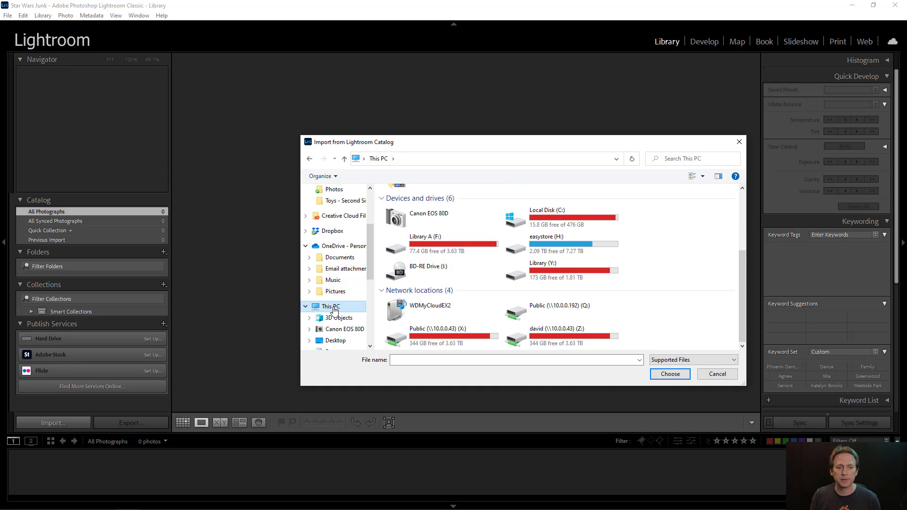
pyautogui.click(335, 340)
pyautogui.scroll(-3, 480, 263)
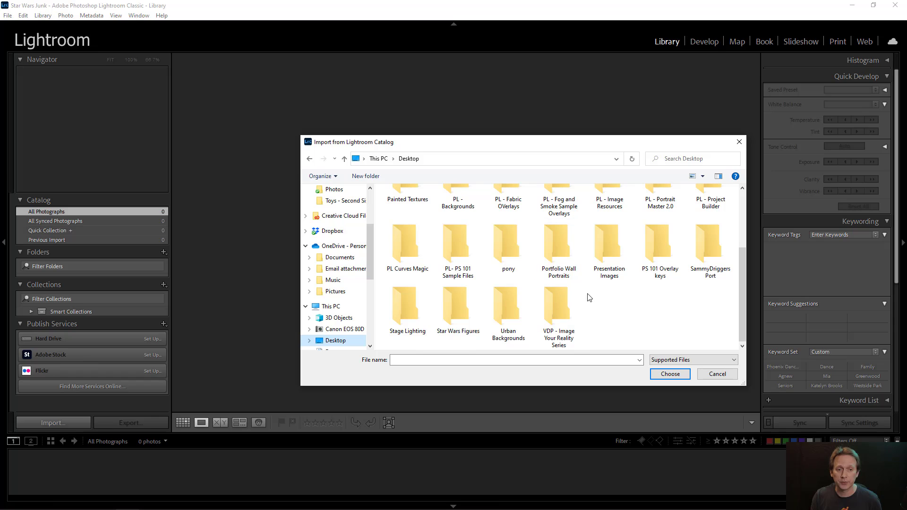
pyautogui.scroll(1, 588, 296)
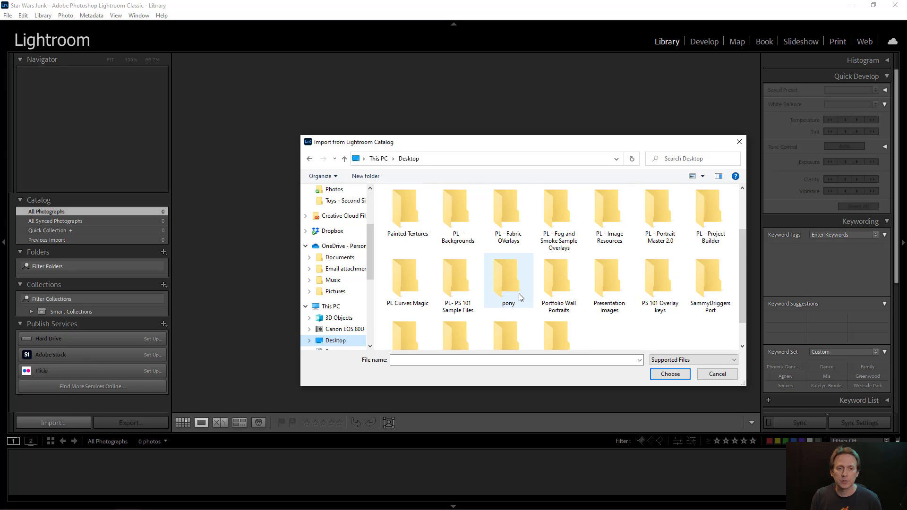
pyautogui.scroll(-1, 532, 290)
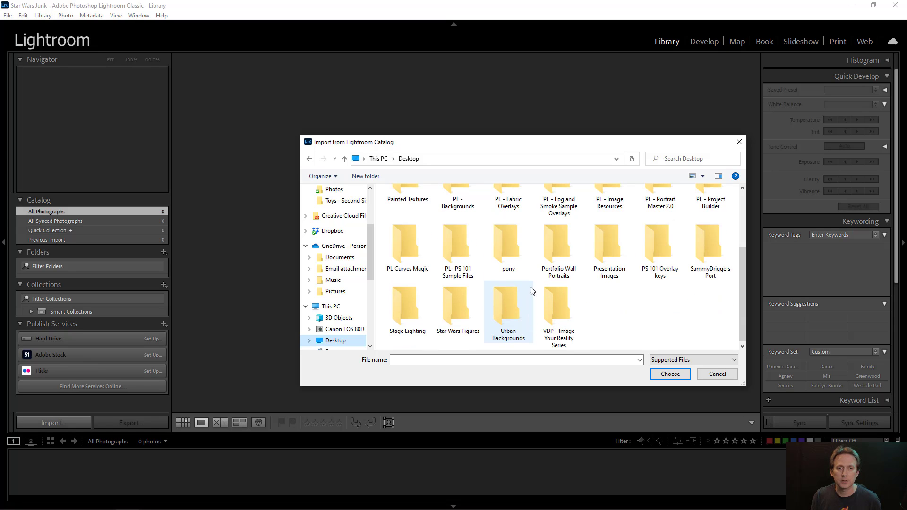
# Step: Choose the Star Wars Figures catalog and import all its photos, adding them to the catalog without moving
pyautogui.doubleClick(456, 299)
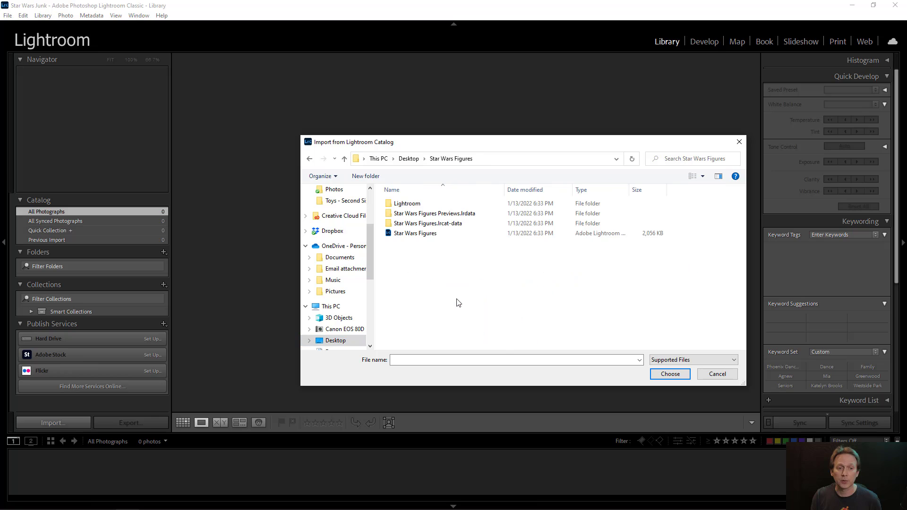
pyautogui.doubleClick(409, 234)
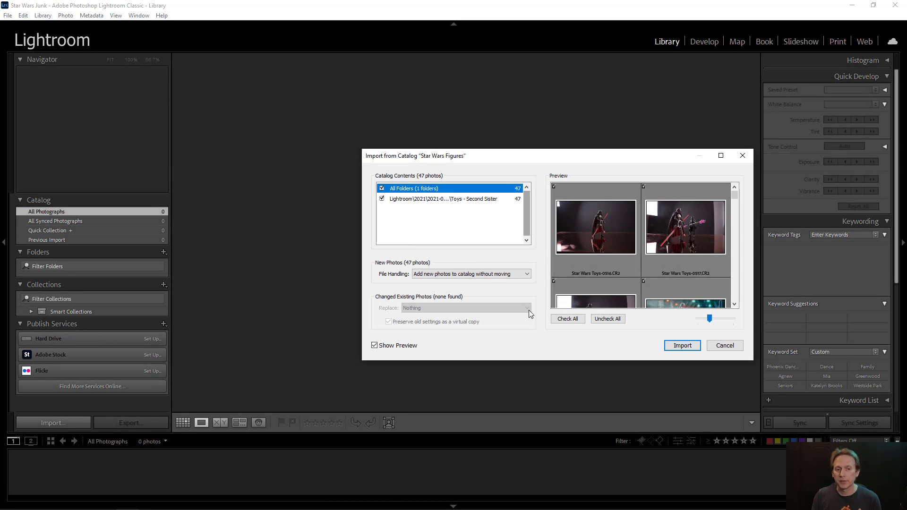
pyautogui.click(453, 278)
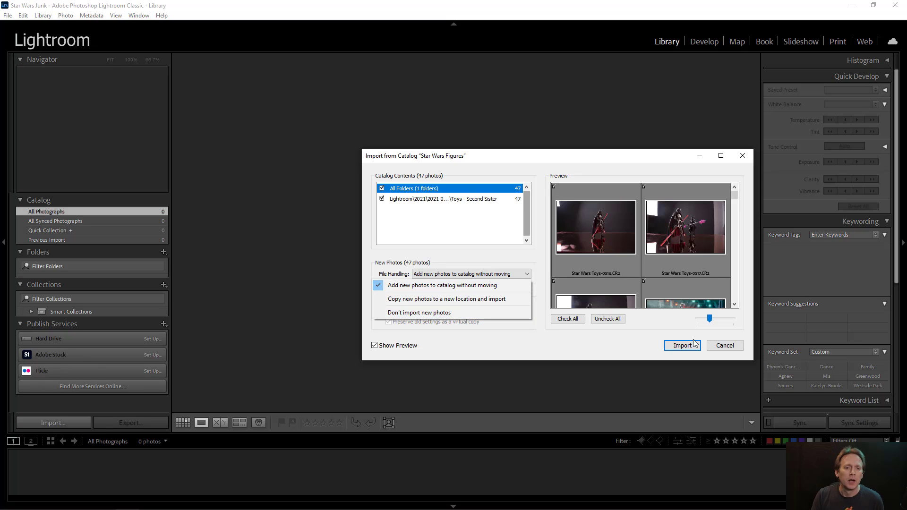
pyautogui.click(683, 346)
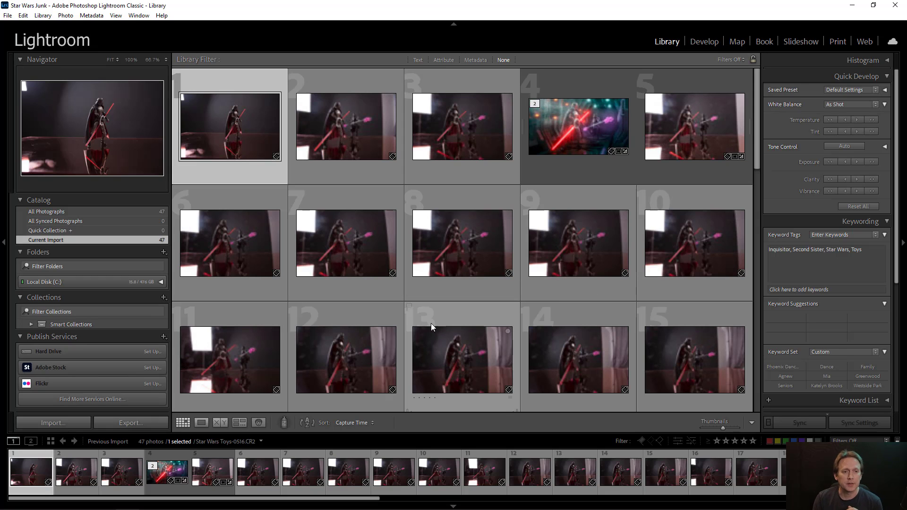
# Step: Expand the imported folder tree from Local Disk (C:) through Lightroom, 2021 and 2021-09-25, and view the Toys - Second Sister folder
pyautogui.click(35, 284)
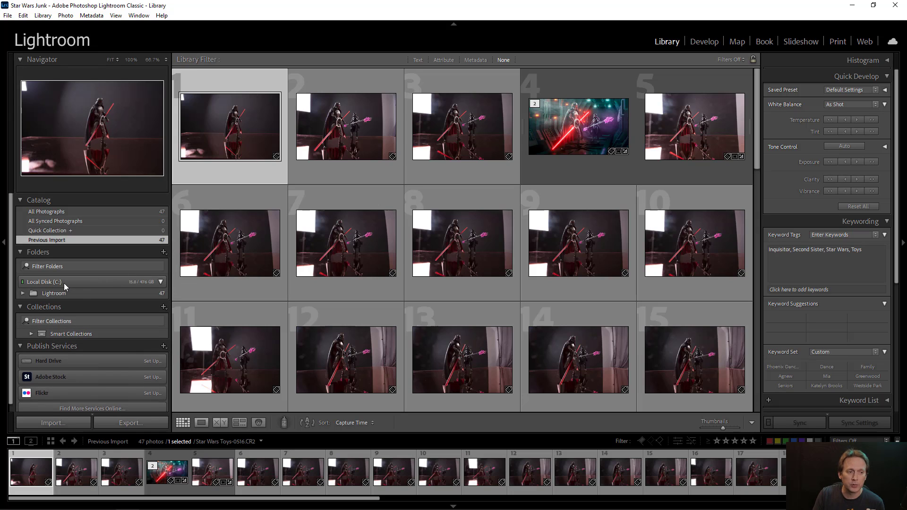
pyautogui.click(41, 292)
pyautogui.click(23, 294)
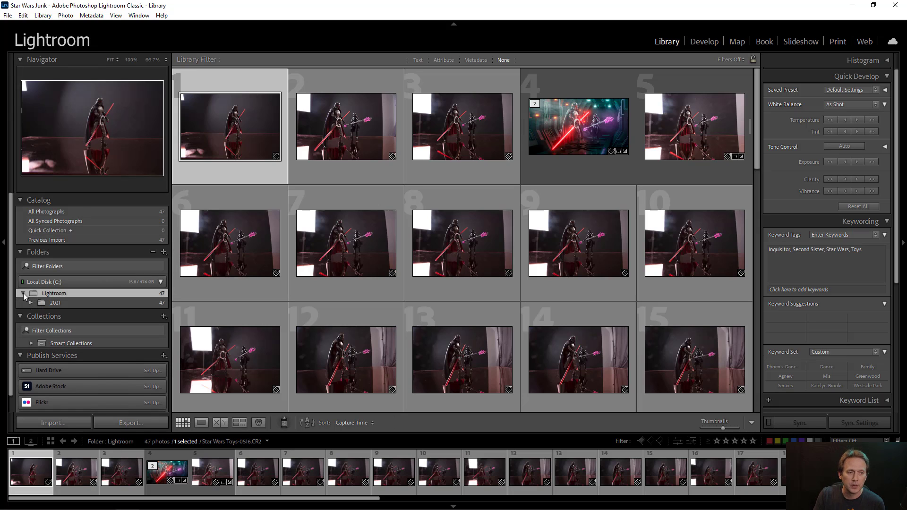
pyautogui.click(35, 305)
pyautogui.click(30, 303)
pyautogui.click(39, 313)
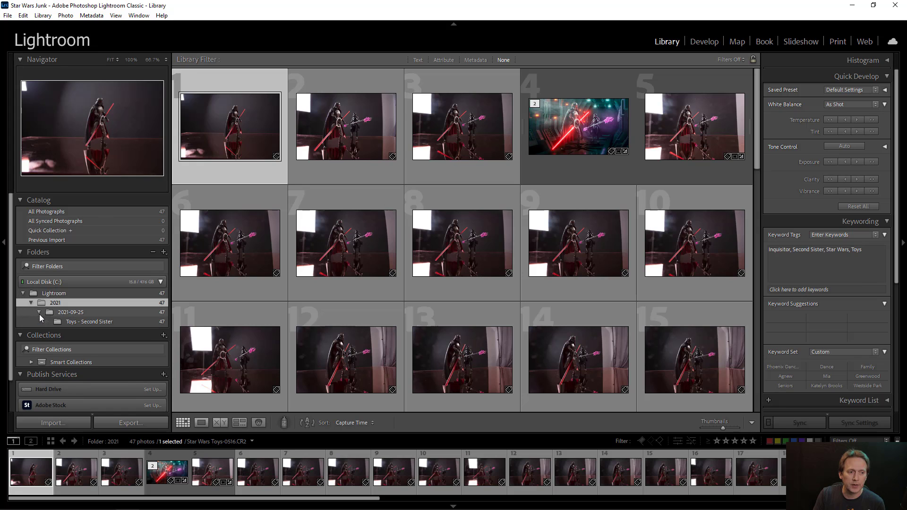
pyautogui.click(61, 322)
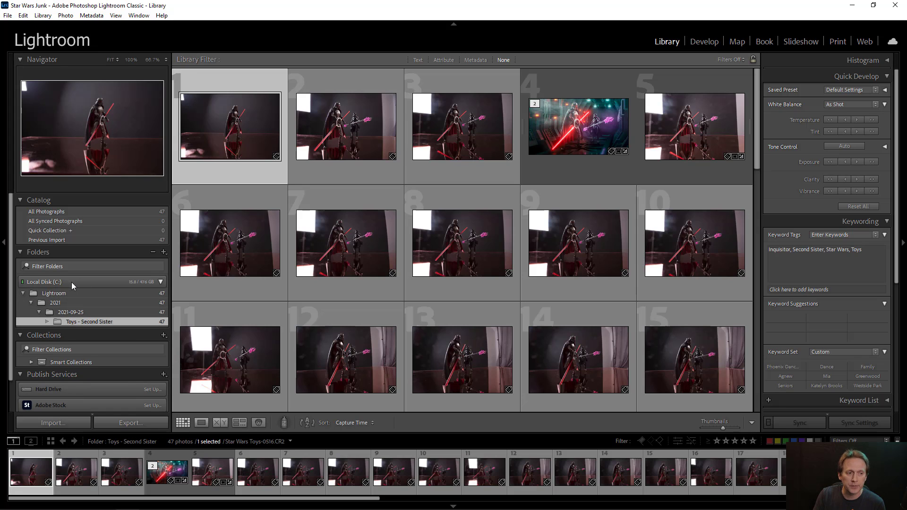
# Step: Reveal the imported Lightroom folder in File Explorer, and check the Star Wars Figures folder on the desktop before returning to Lightroom Classic
pyautogui.click(47, 291)
pyautogui.rightClick(52, 295)
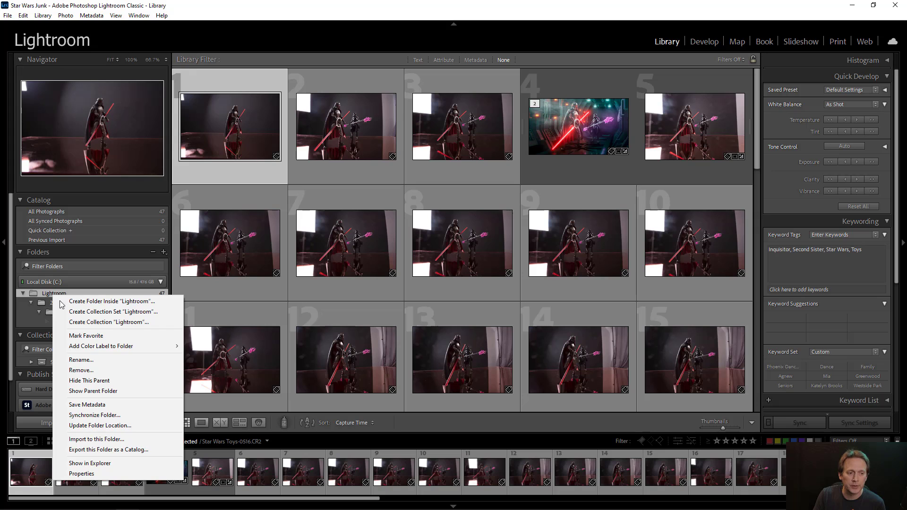
pyautogui.click(92, 463)
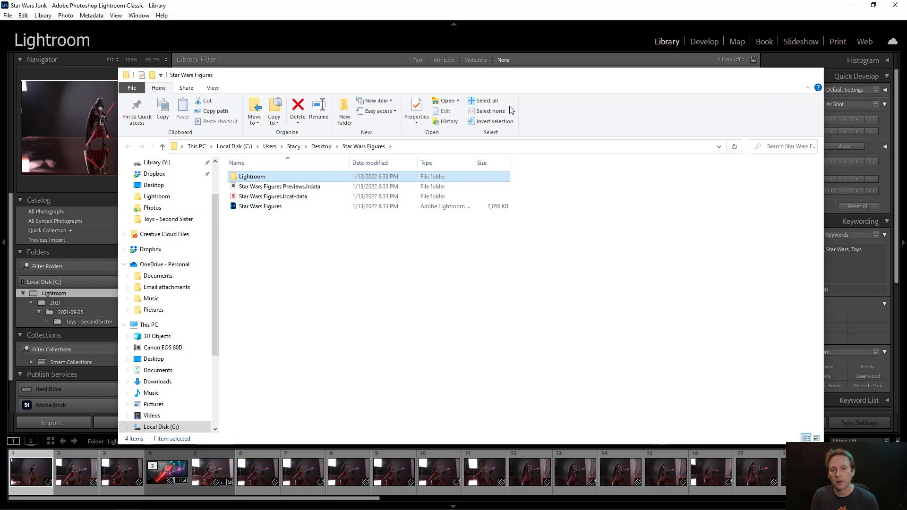
pyautogui.click(812, 74)
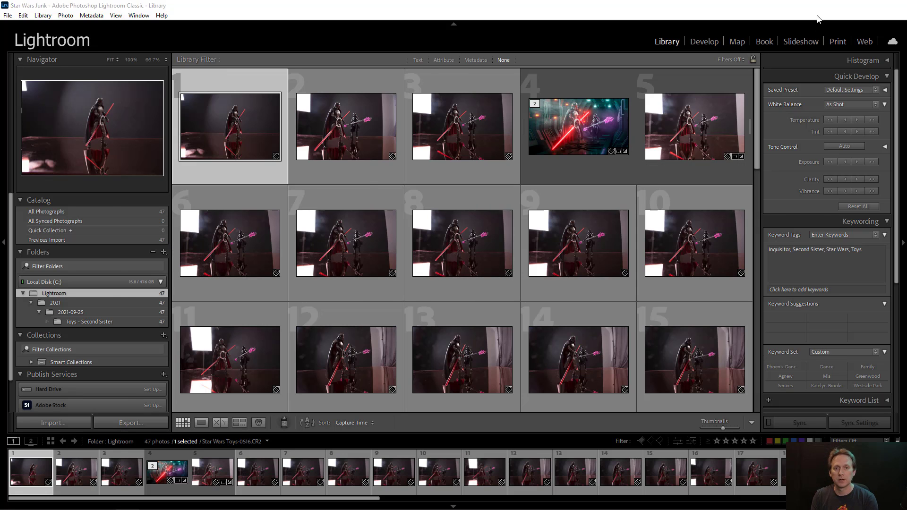
pyautogui.click(852, 5)
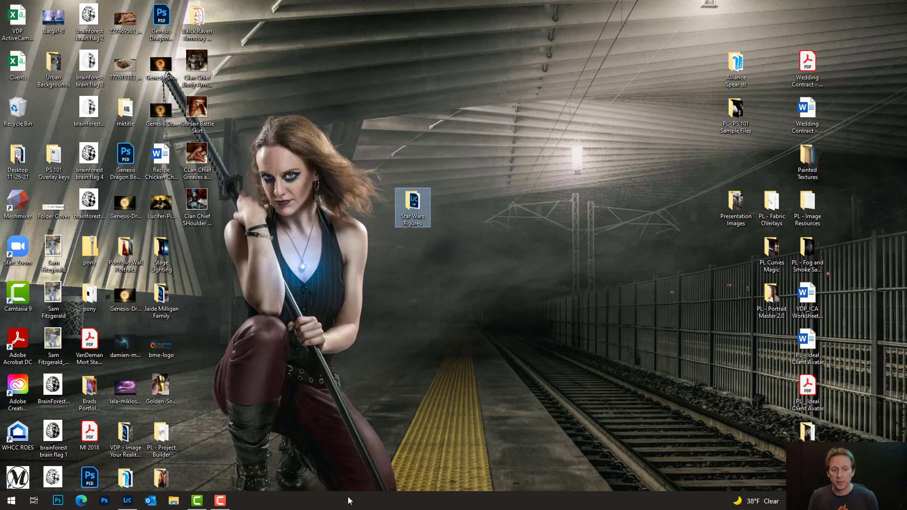
pyautogui.click(130, 501)
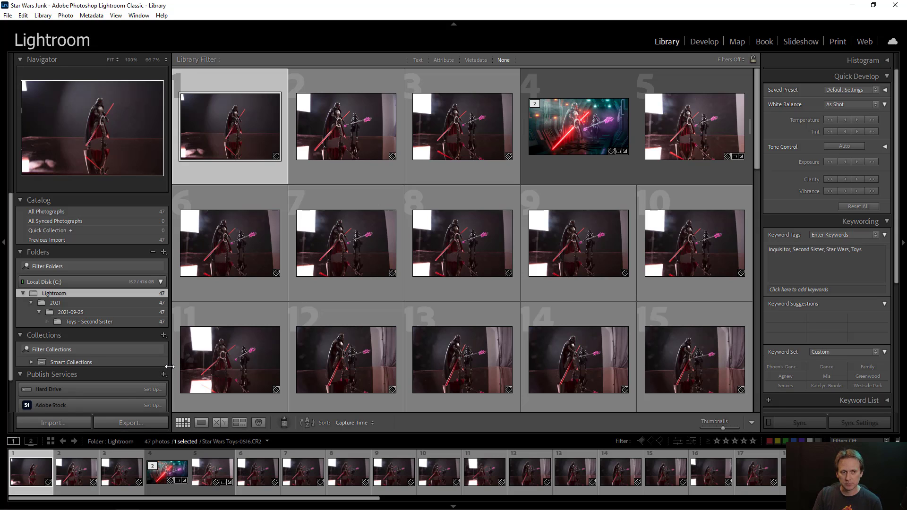
# Step: Reopen the recent main catalog, Lightroom Catalog-2-v10-v11
pyautogui.click(8, 16)
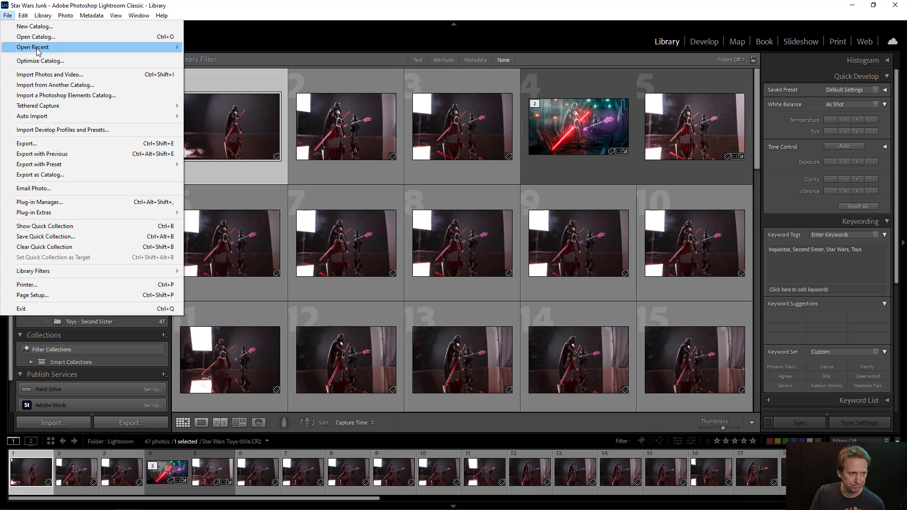
pyautogui.moveTo(161, 48)
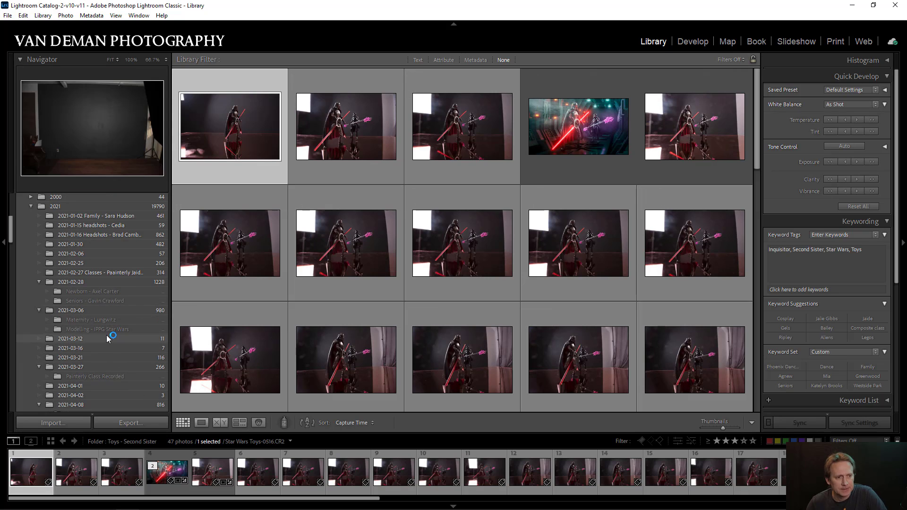
# Step: Look through the 2021 photo folders for ones to split off, comparing the contents of 2021-03-12 and 2021-03-16
pyautogui.click(98, 235)
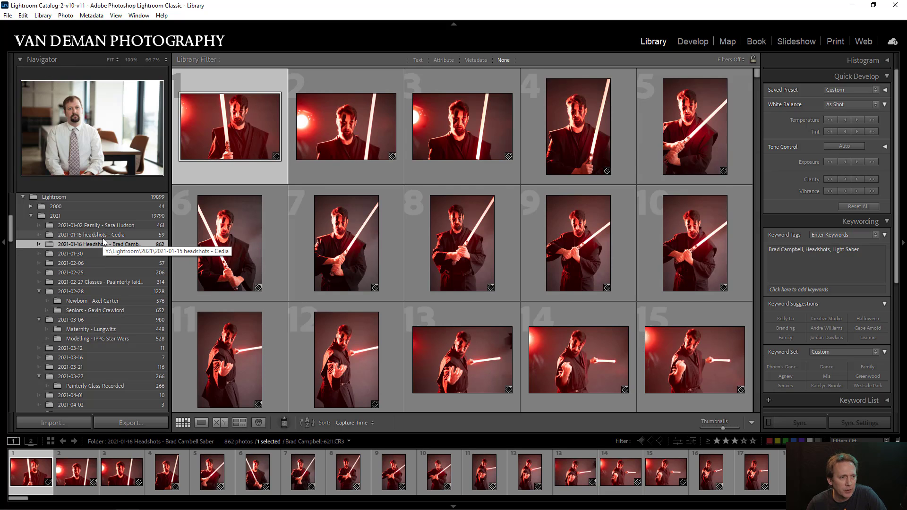
pyautogui.scroll(-3, 103, 284)
pyautogui.click(103, 291)
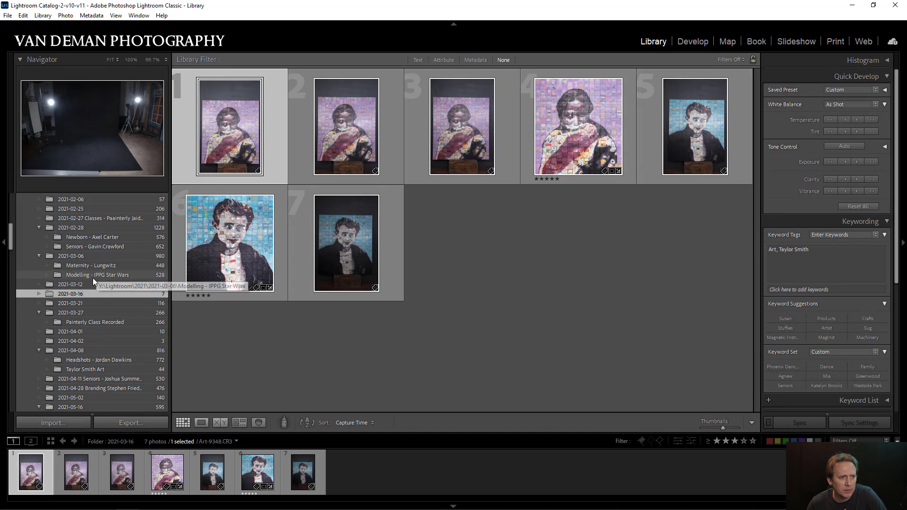
pyautogui.click(90, 284)
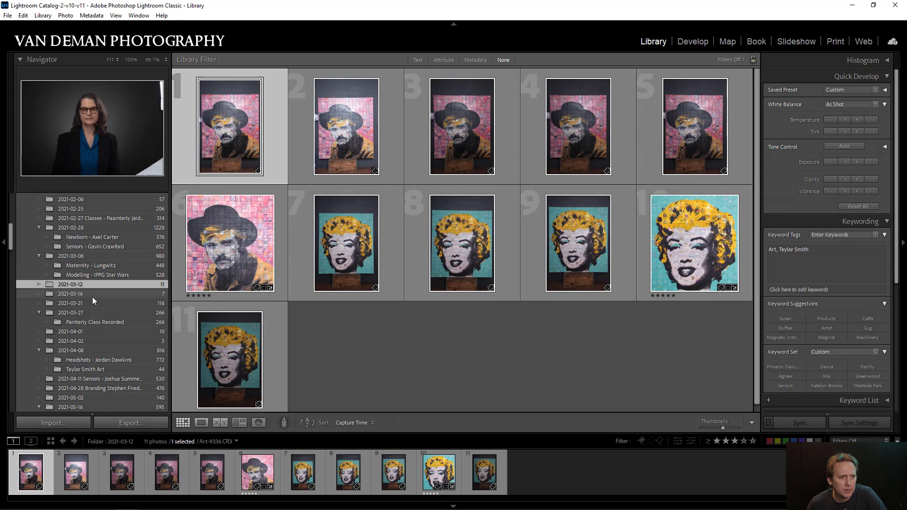
pyautogui.click(92, 293)
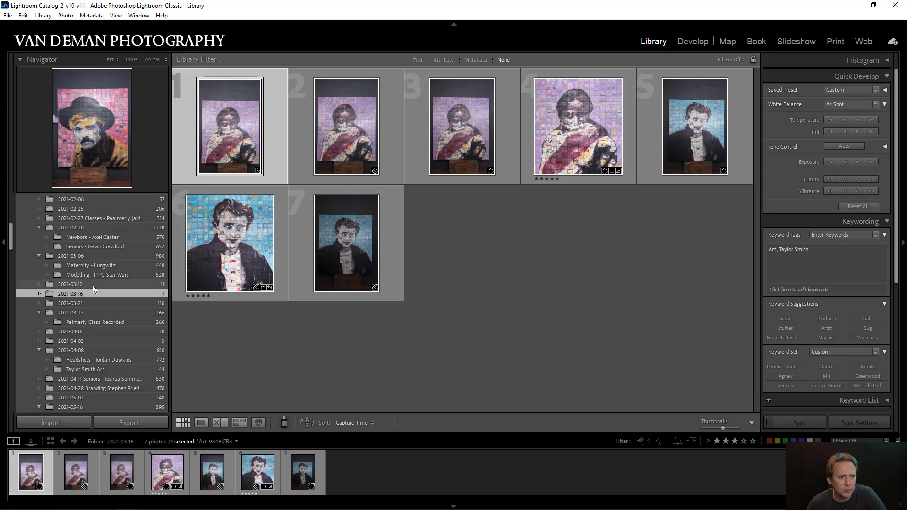
pyautogui.click(93, 285)
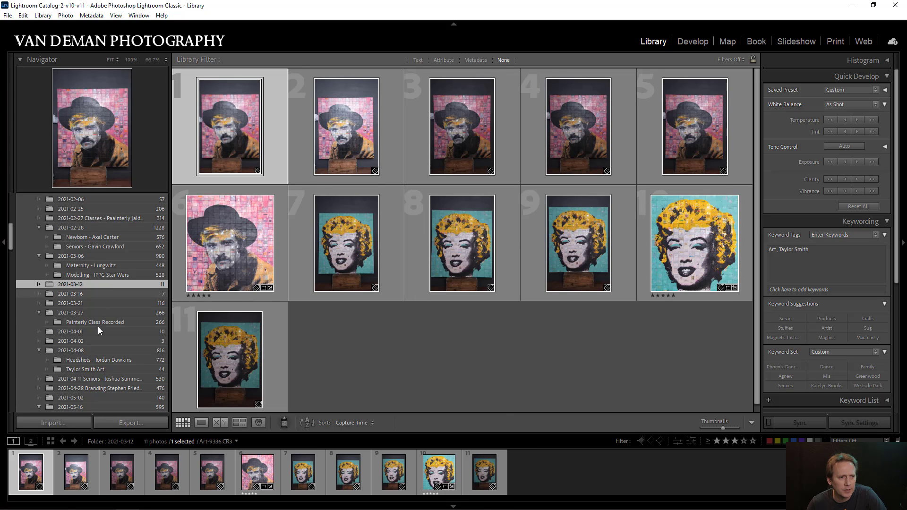
# Step: Select the 2021-03-12, 2021-03-16 and 2021-04-02 folders together and export as a catalog named Test on the Desktop
pyautogui.click(95, 341)
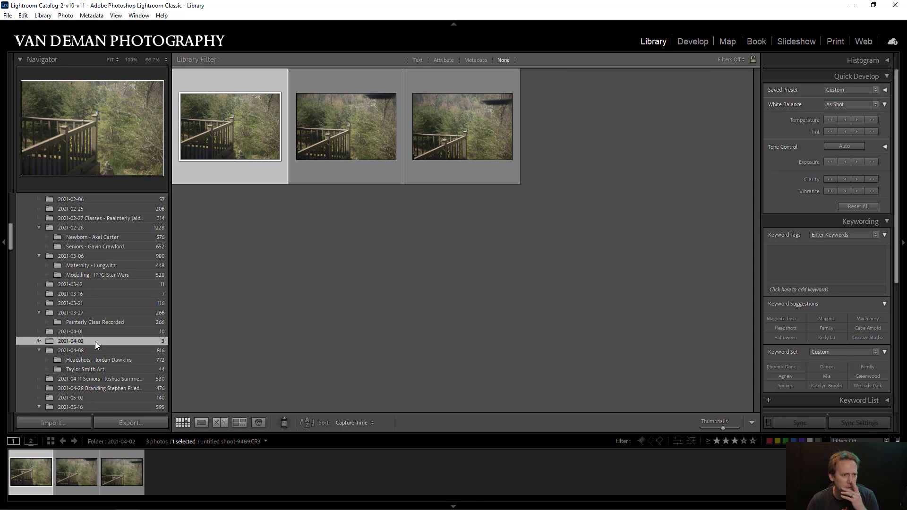
pyautogui.keyDown('ctrl'); pyautogui.click(103, 286); pyautogui.keyUp('ctrl')
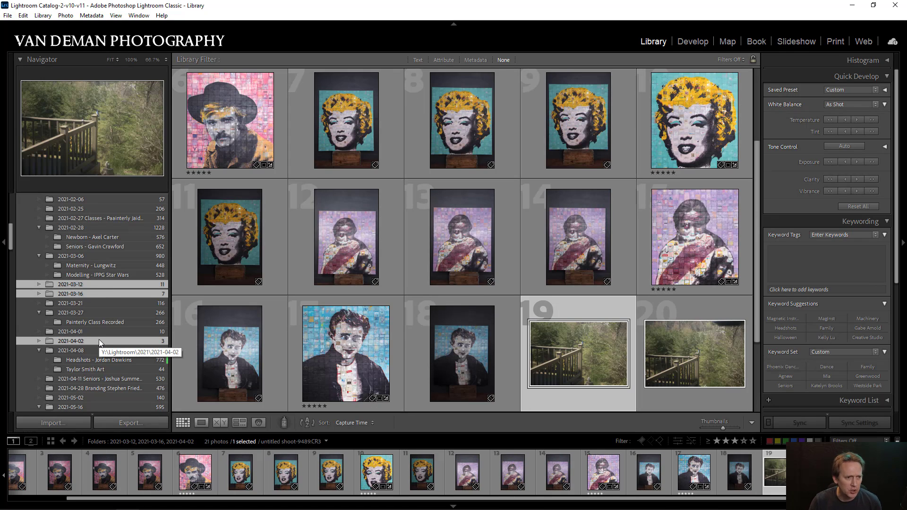
pyautogui.rightClick(98, 283)
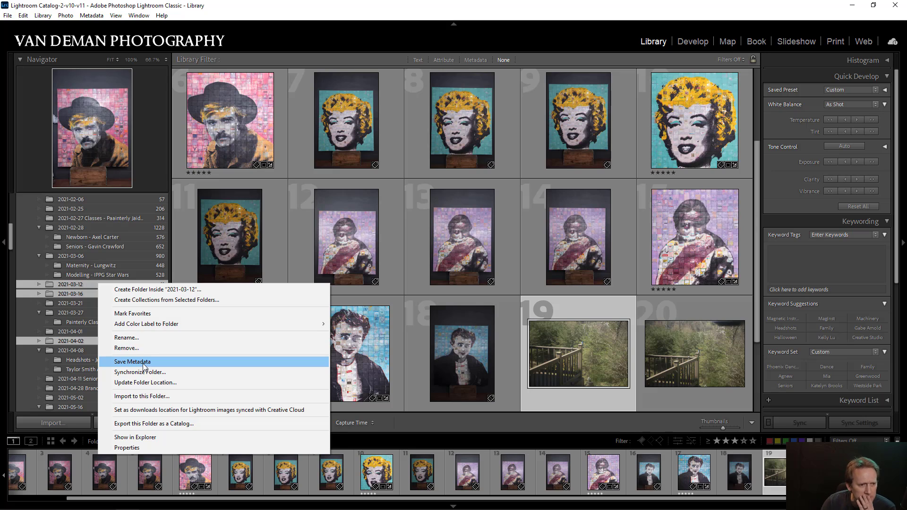
pyautogui.click(152, 423)
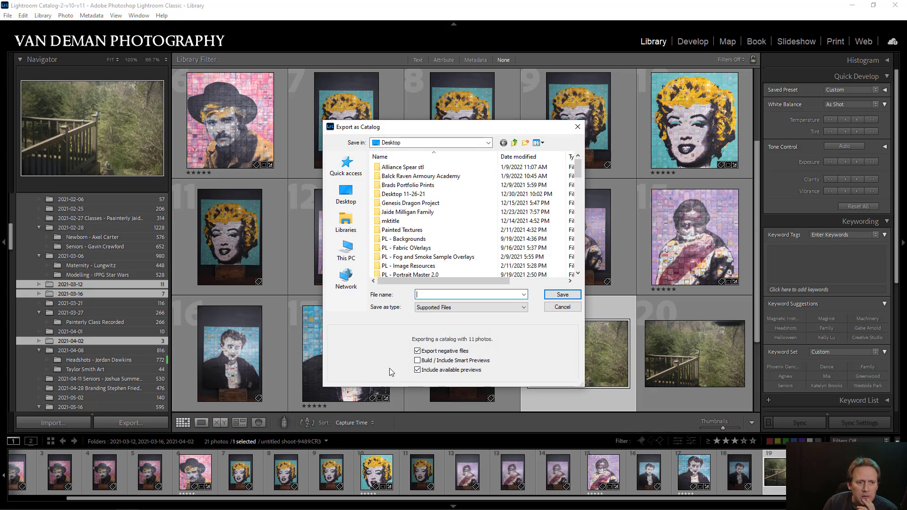
pyautogui.write('Test')
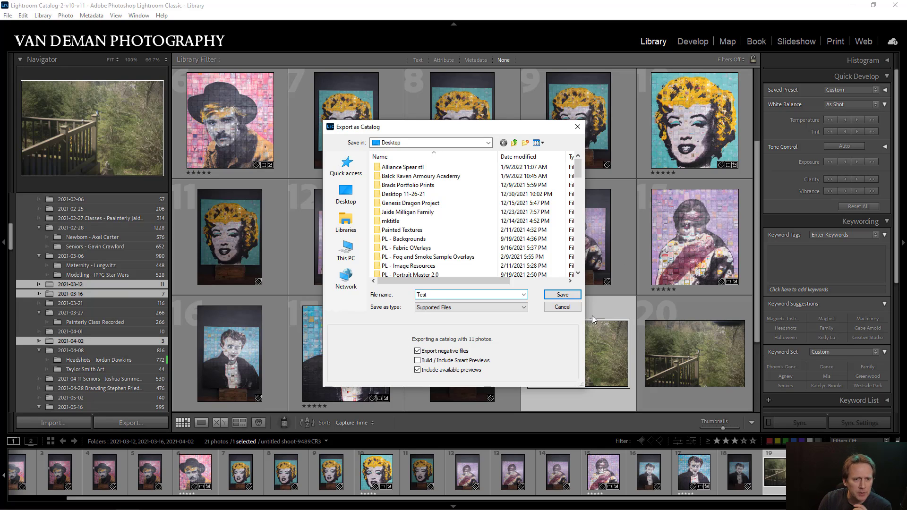
pyautogui.click(569, 300)
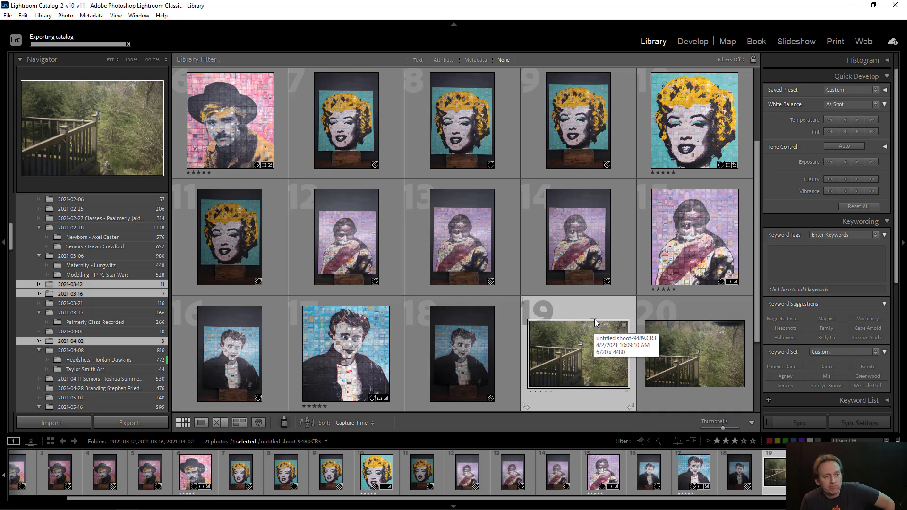
# Step: Examine the exported Test folder on the desktop down to Lightroom/2021/2021-03-12, close it and return to Lightroom Classic
pyautogui.click(852, 6)
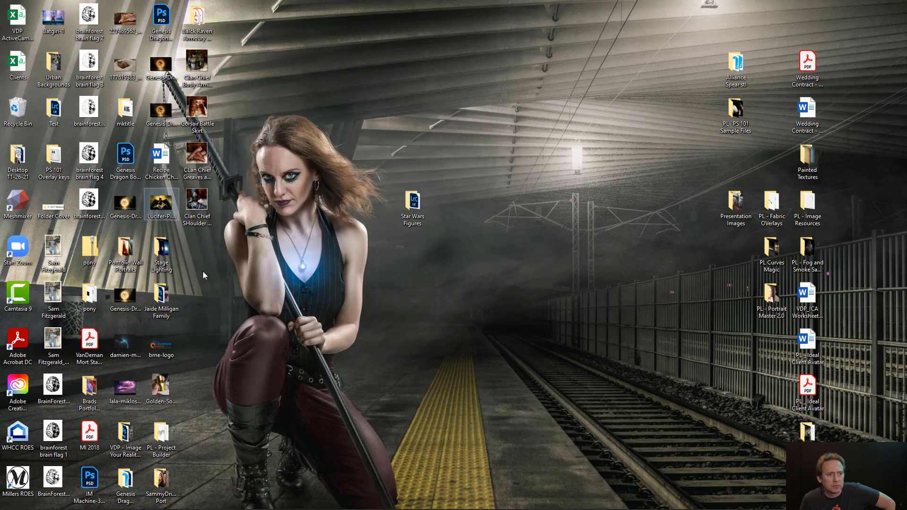
pyautogui.doubleClick(54, 110)
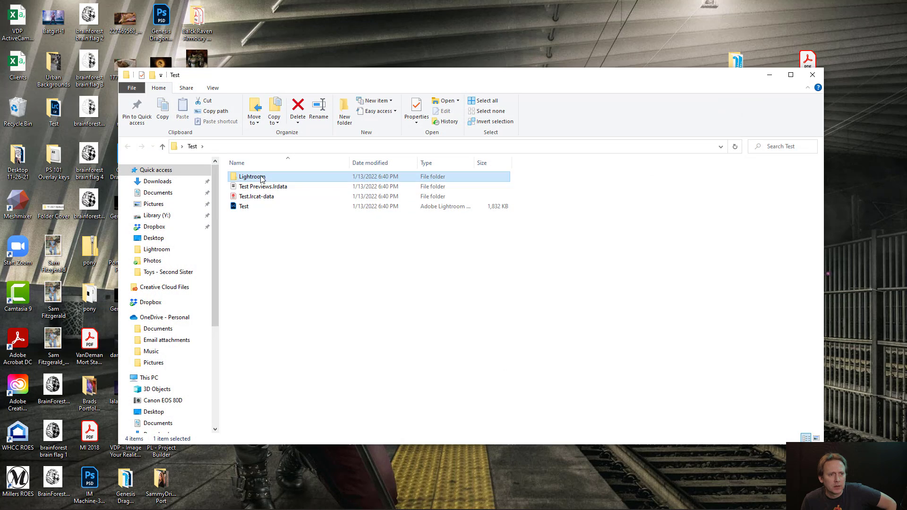
pyautogui.doubleClick(259, 177)
pyautogui.doubleClick(244, 178)
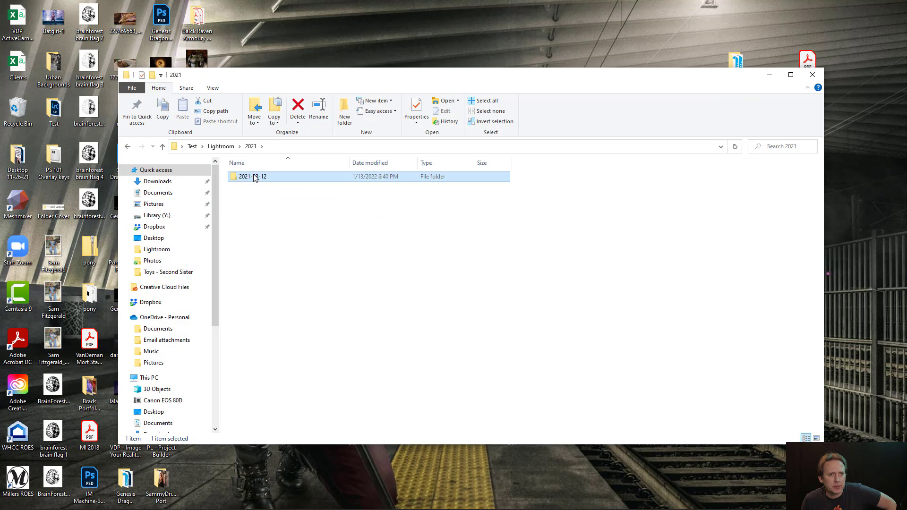
pyautogui.doubleClick(253, 177)
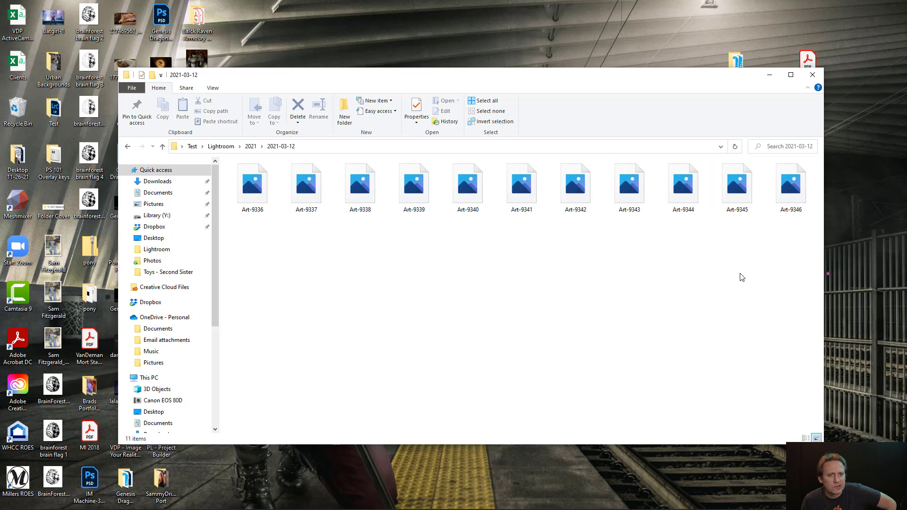
pyautogui.click(162, 147)
pyautogui.click(162, 147)
pyautogui.click(162, 148)
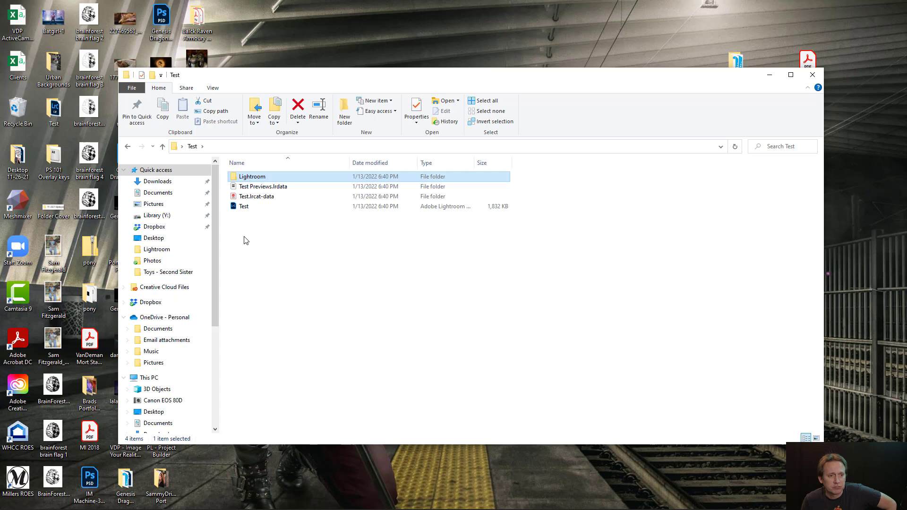
pyautogui.click(813, 75)
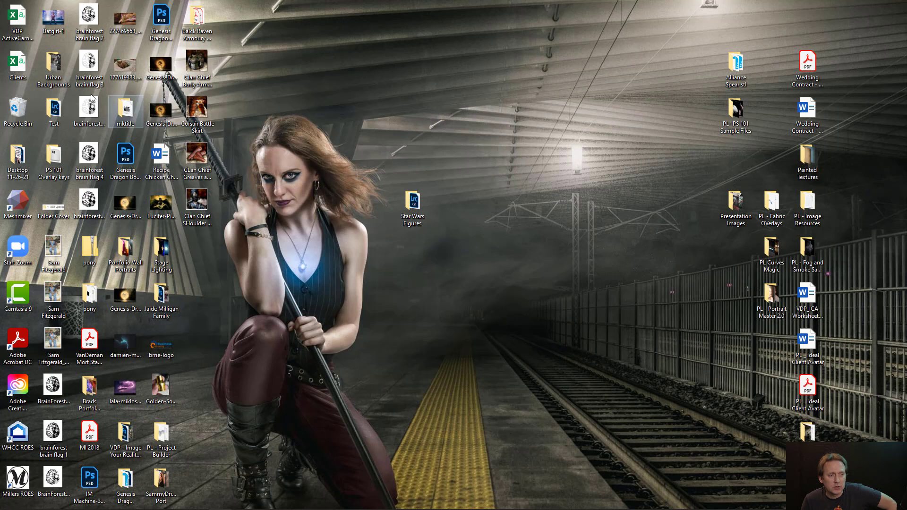
pyautogui.doubleClick(54, 112)
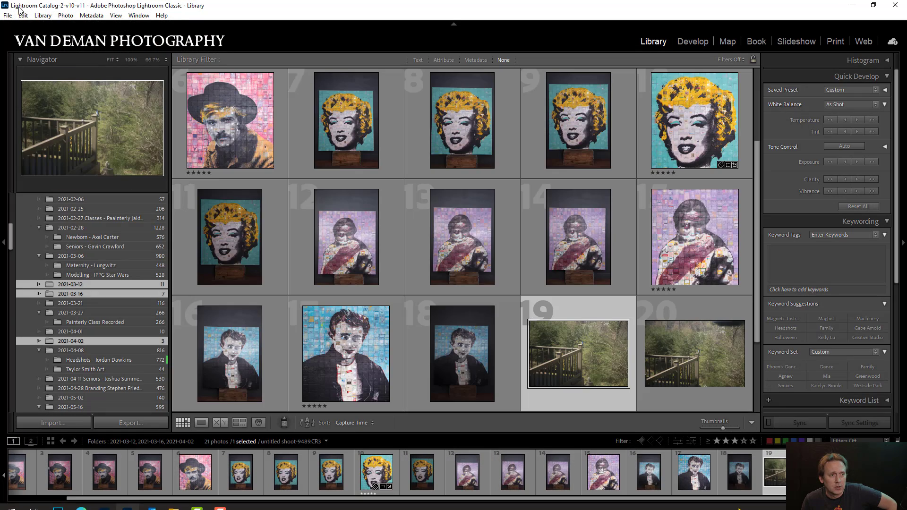
# Step: Open the recent Star Wars Junk catalog, skipping the backup of the current catalog this time
pyautogui.click(8, 16)
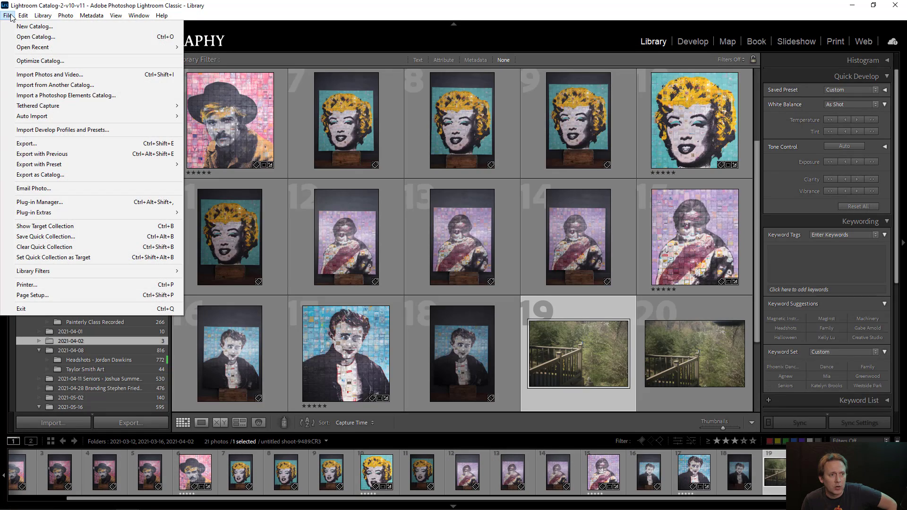
pyautogui.moveTo(29, 49)
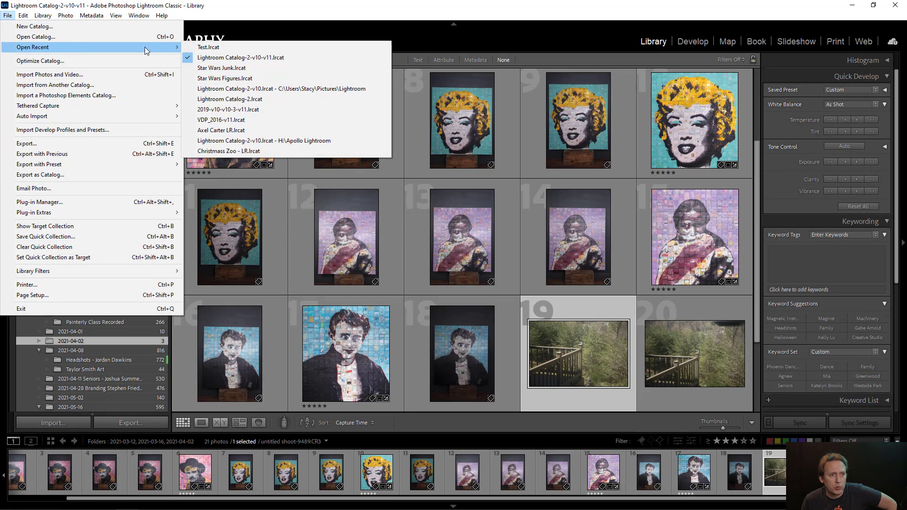
pyautogui.click(216, 69)
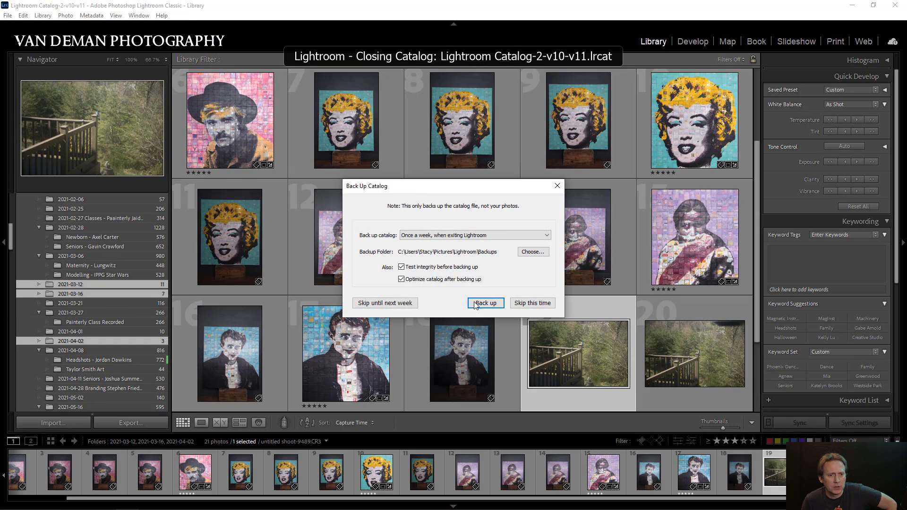
pyautogui.click(536, 305)
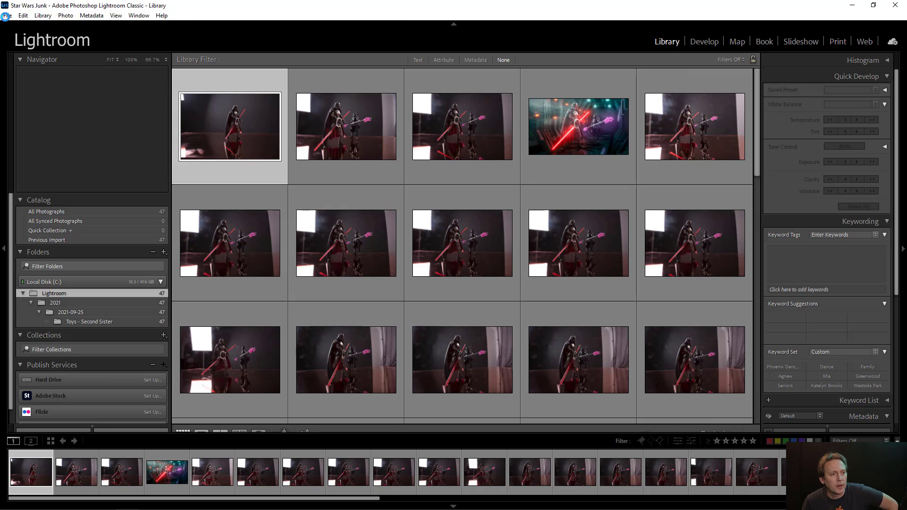
# Step: Import all photos from the desktop's Test catalog into the open catalog, adding the new photos without moving them
pyautogui.click(8, 16)
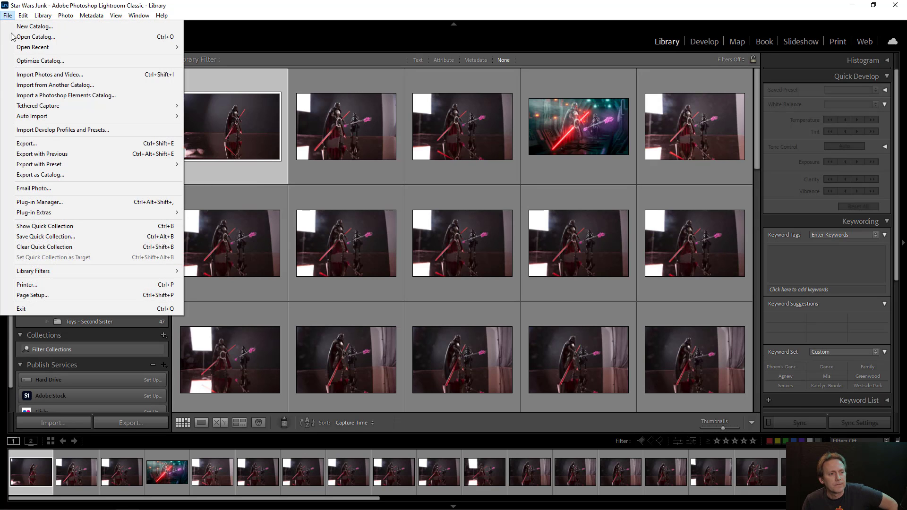
pyautogui.click(38, 85)
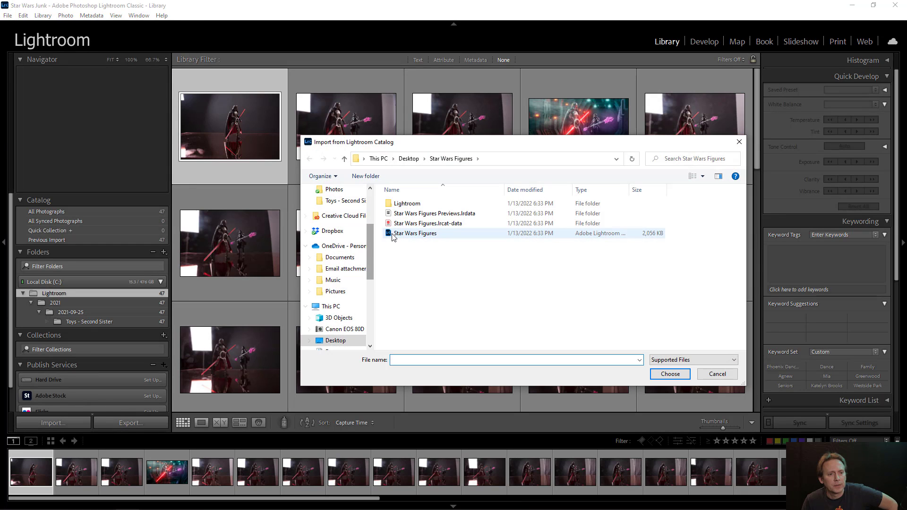
pyautogui.click(345, 159)
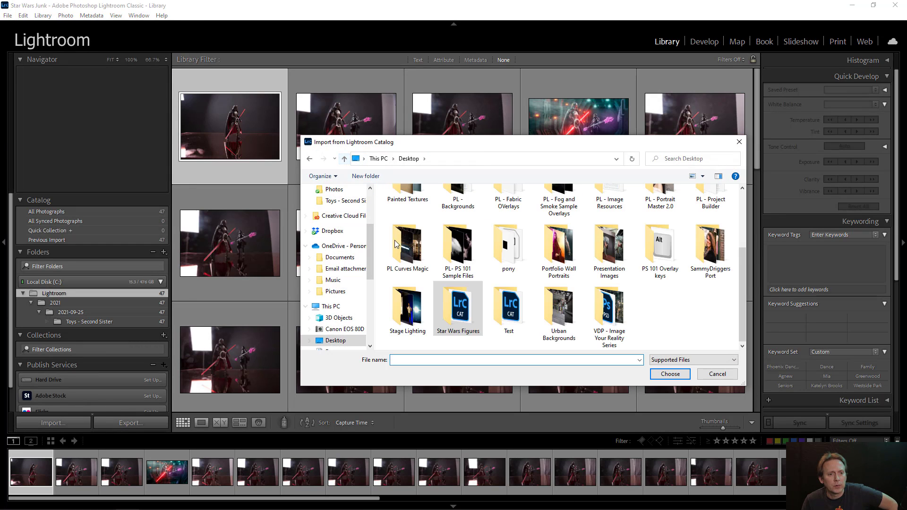
pyautogui.scroll(-1, 454, 318)
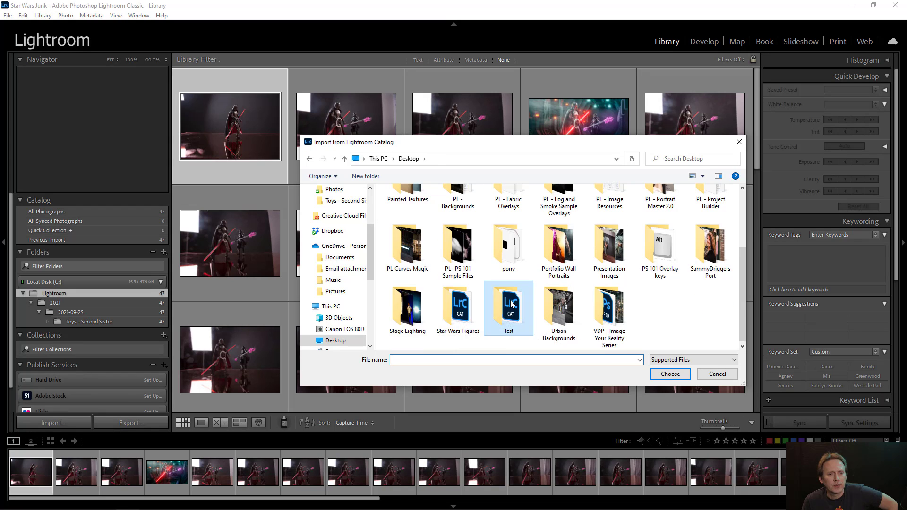
pyautogui.doubleClick(507, 303)
pyautogui.doubleClick(397, 233)
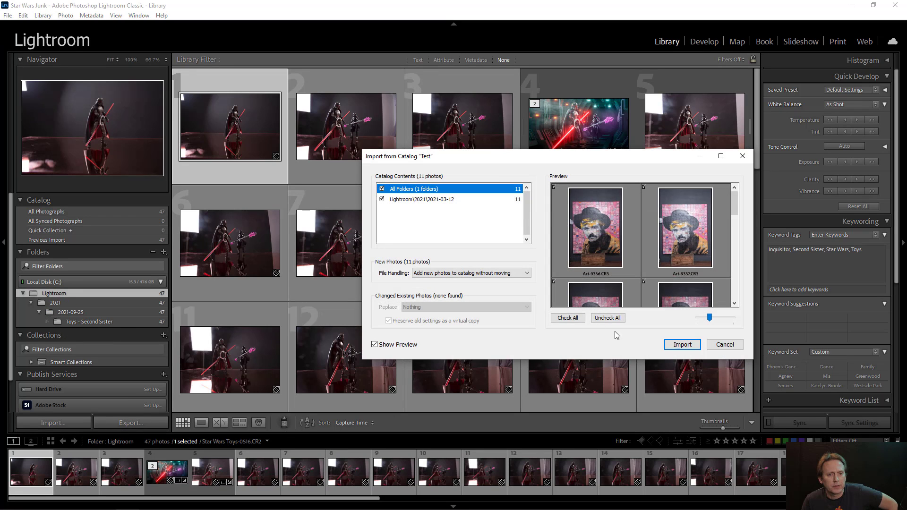
pyautogui.click(681, 345)
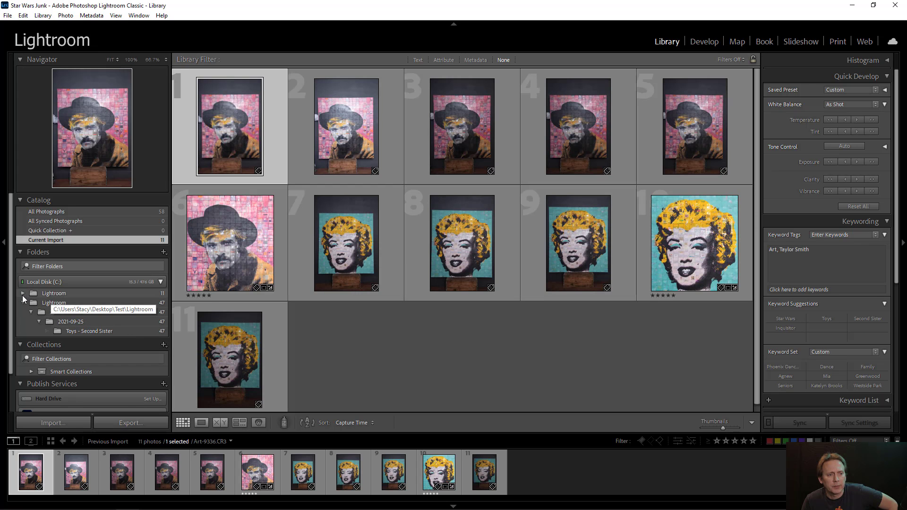
# Step: Expand the newly imported Lightroom folder and compare the photos in 2021-03-12 and Toys - Second Sister
pyautogui.click(22, 294)
pyautogui.click(31, 303)
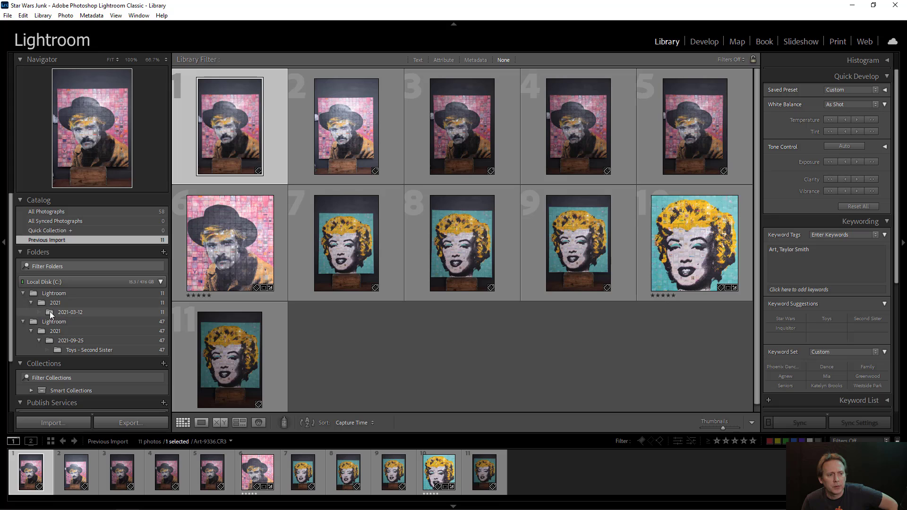
pyautogui.click(49, 312)
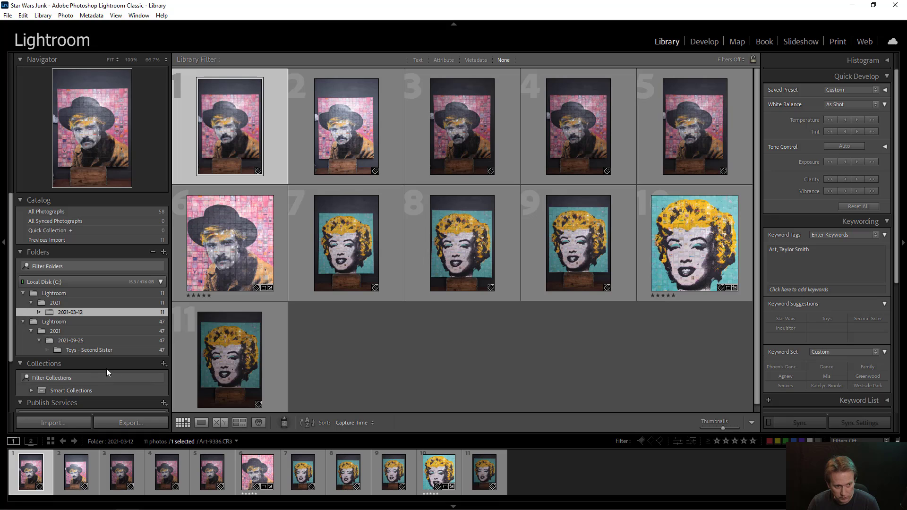
pyautogui.click(81, 350)
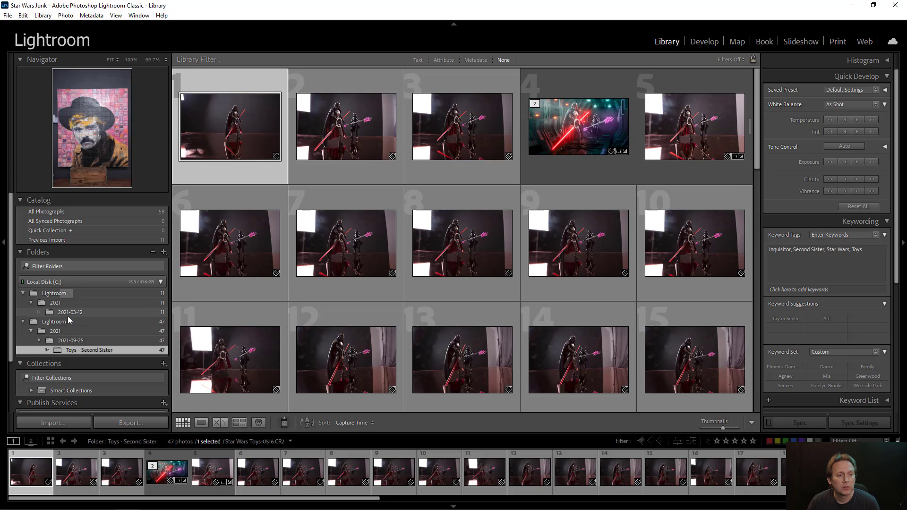
# Step: Try to move the 2021-03-12 folder into the other Lightroom folder, then reselect 2021-03-12
pyautogui.moveTo(71, 314)
pyautogui.mouseDown()
pyautogui.moveTo(55, 282)
pyautogui.moveTo(70, 313)
pyautogui.moveTo(44, 297)
pyautogui.moveTo(51, 282)
pyautogui.moveTo(73, 321)
pyautogui.mouseUp()
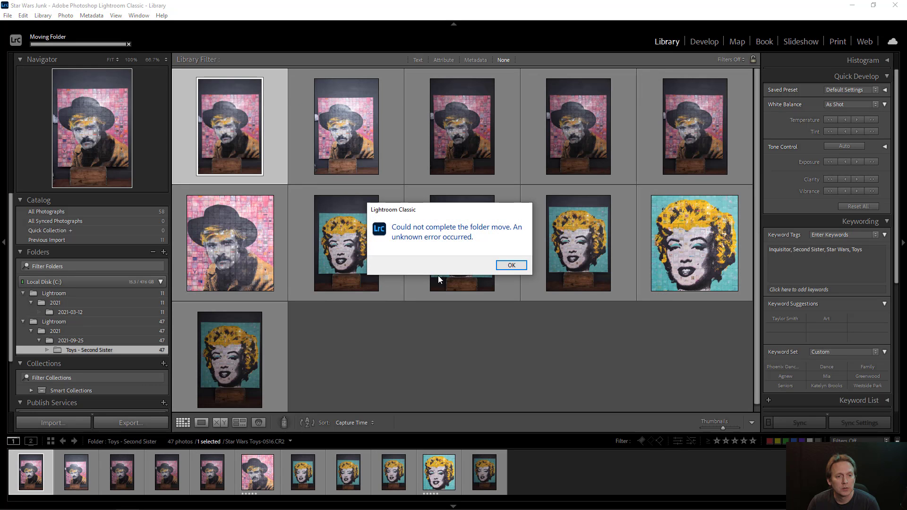
pyautogui.click(511, 265)
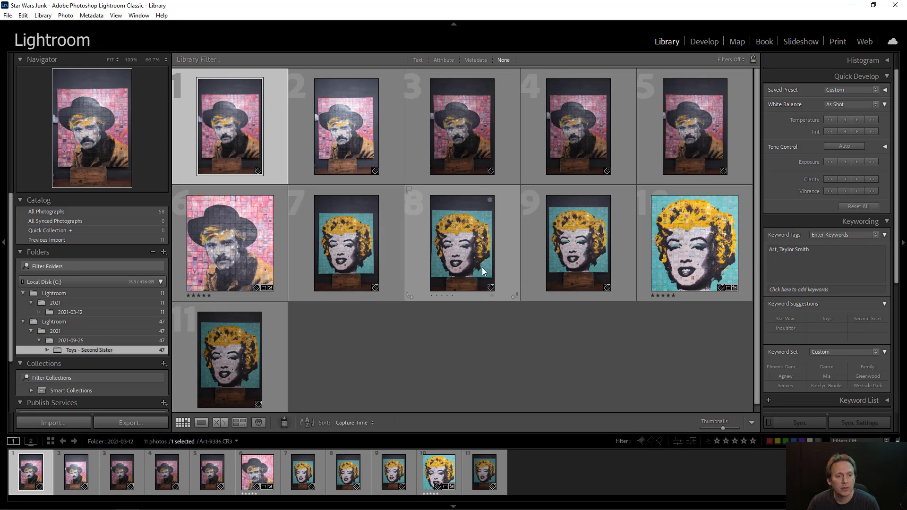
pyautogui.click(75, 312)
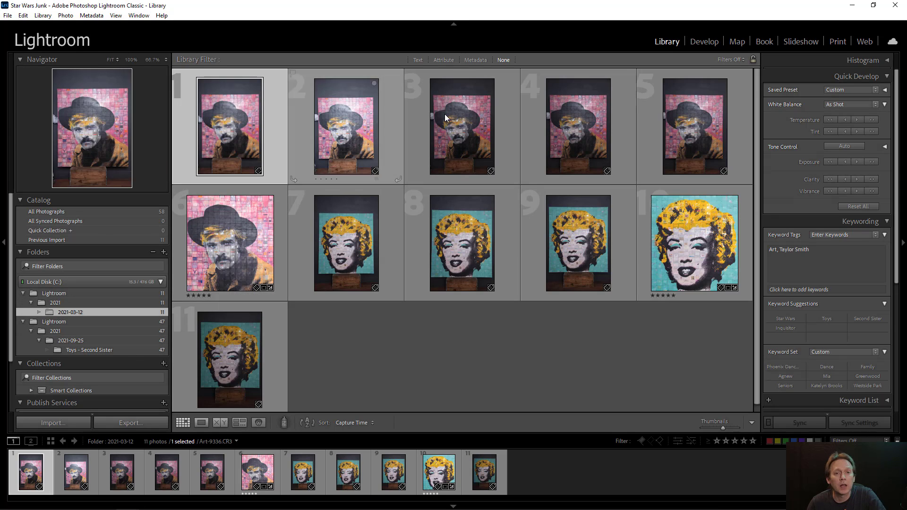
# Step: Reopen the main catalog, Lightroom Catalog-2-v10-v11, and look through its late 2021 and 2022 folders
pyautogui.click(4, 15)
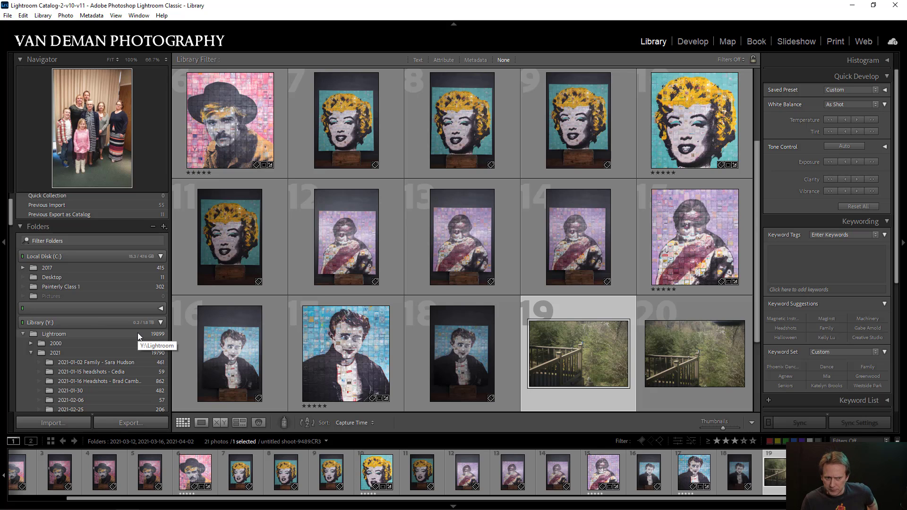
pyautogui.scroll(-10, 138, 333)
pyautogui.scroll(-10, 138, 338)
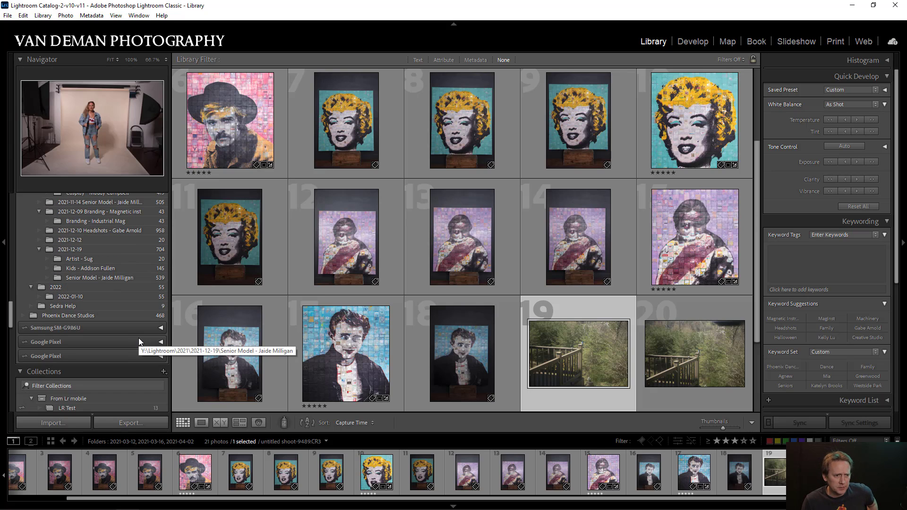
pyautogui.scroll(-5, 120, 338)
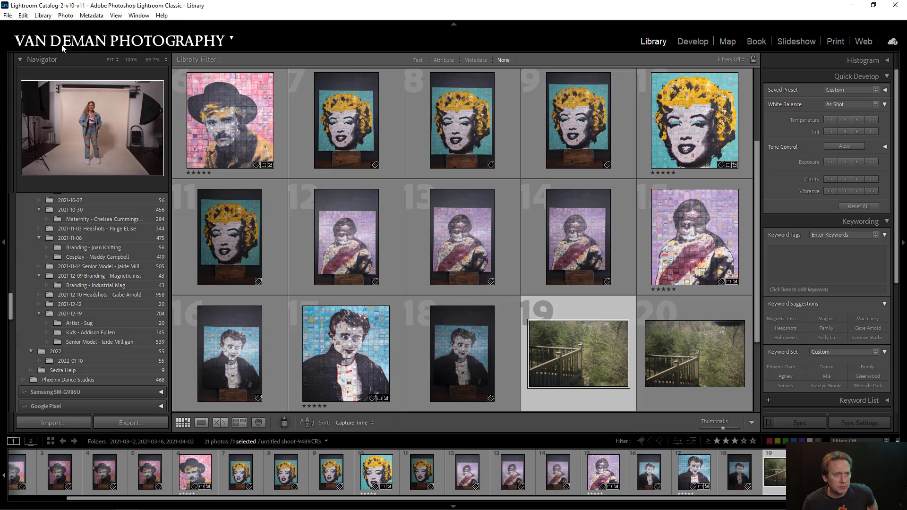
# Step: Review the import options for the second Senior Model catalog on TOSHIBA EXT (E:), then cancel without importing
pyautogui.click(8, 16)
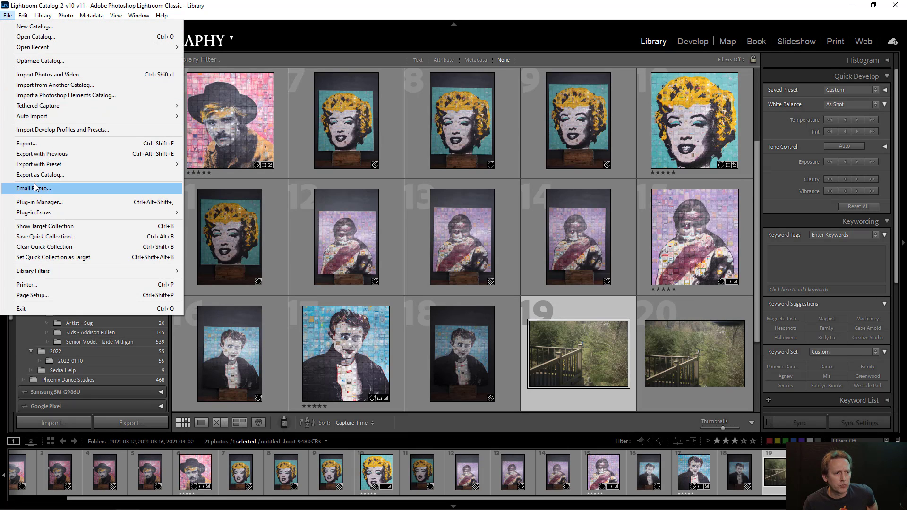
pyautogui.click(209, 121)
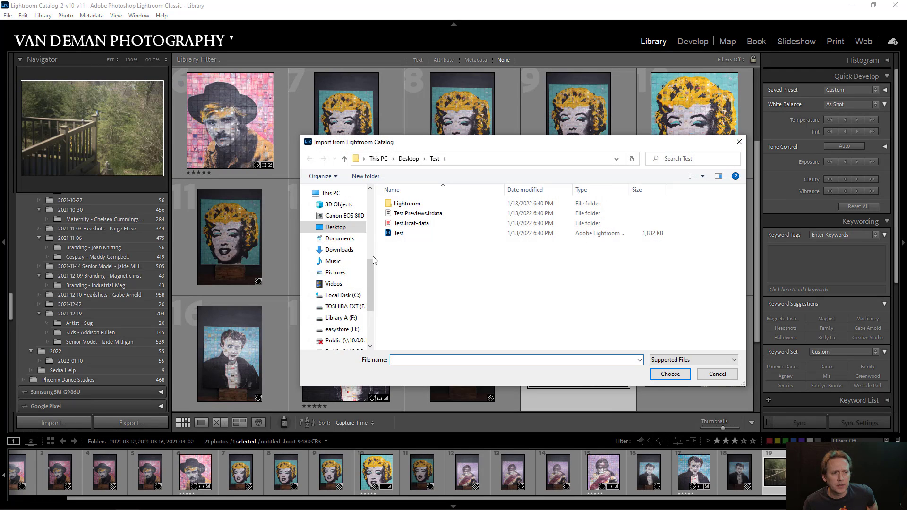
pyautogui.click(347, 307)
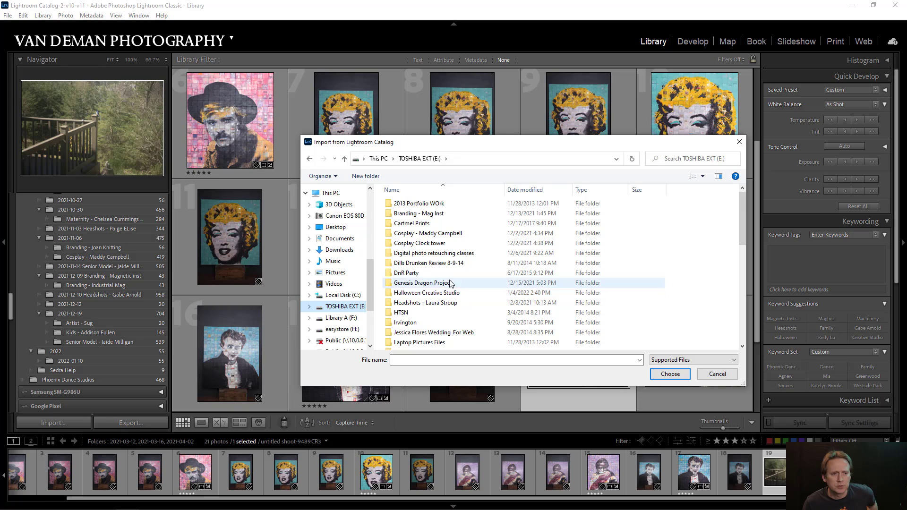
pyautogui.scroll(-4, 448, 282)
pyautogui.scroll(-3, 449, 282)
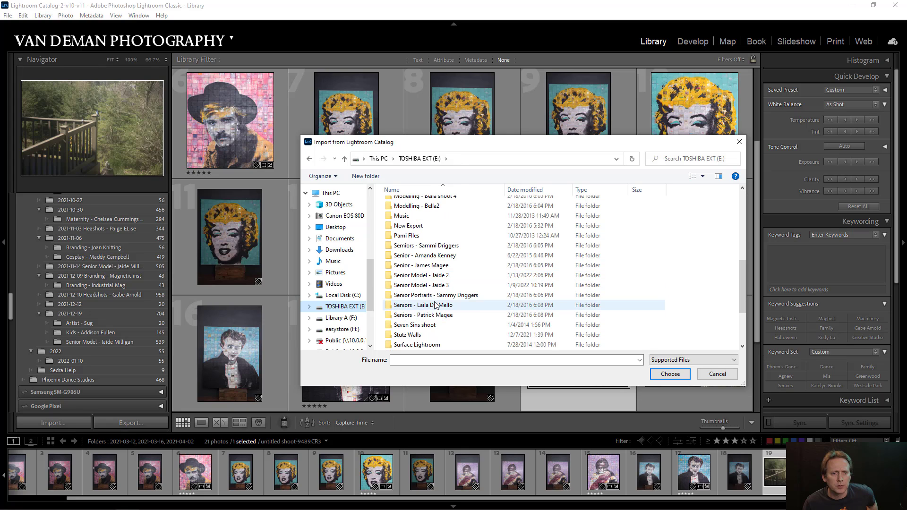
pyautogui.click(437, 276)
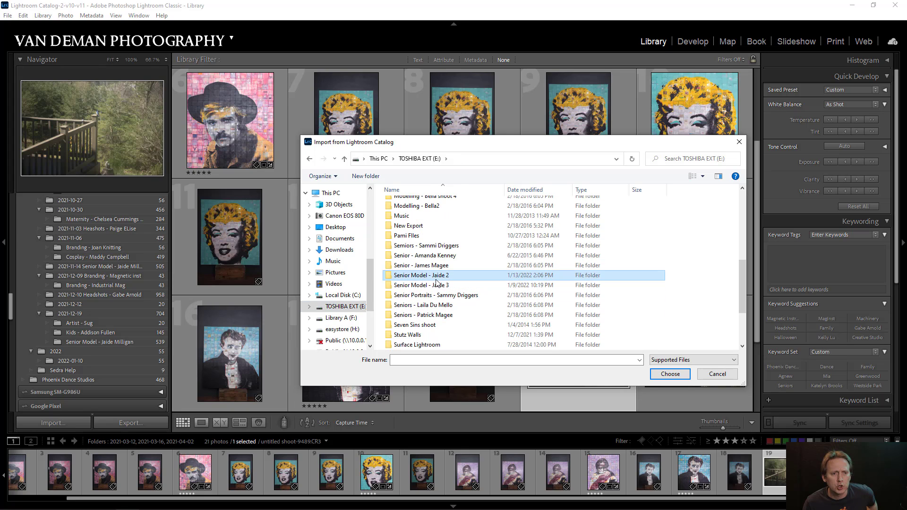
pyautogui.click(663, 374)
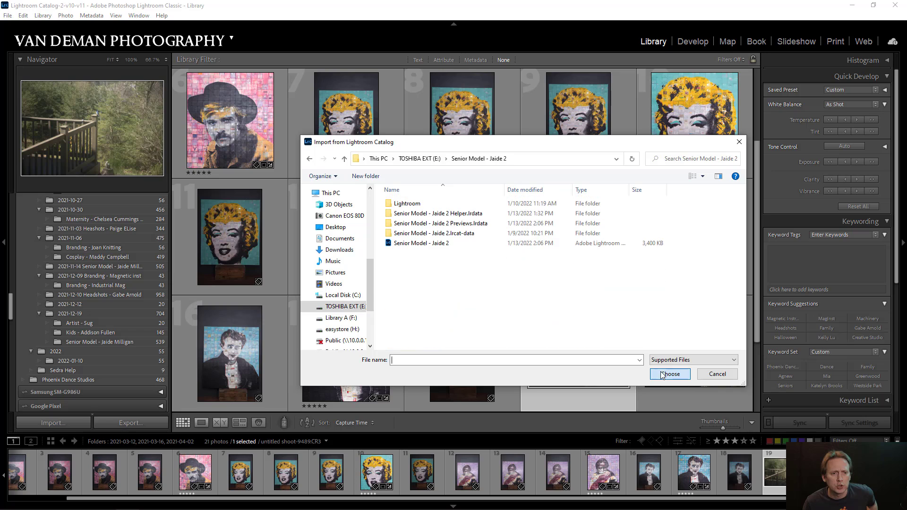
pyautogui.doubleClick(419, 242)
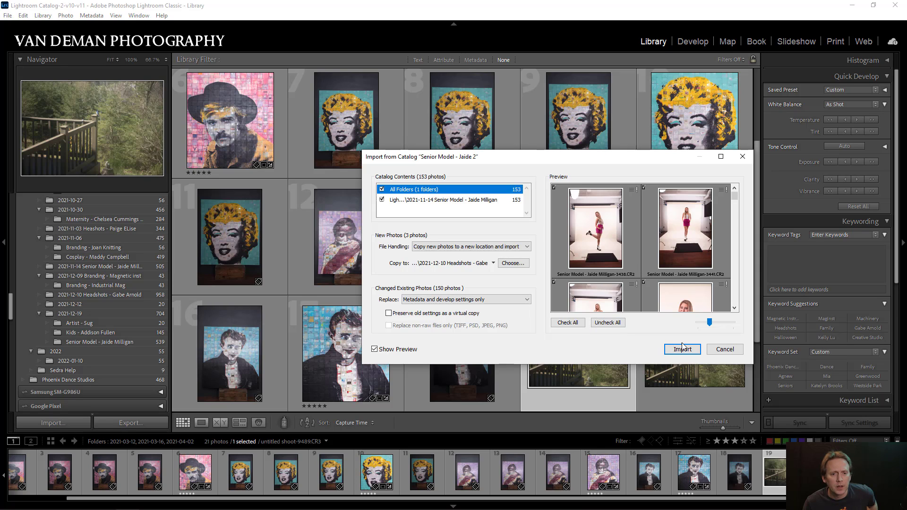
pyautogui.click(726, 350)
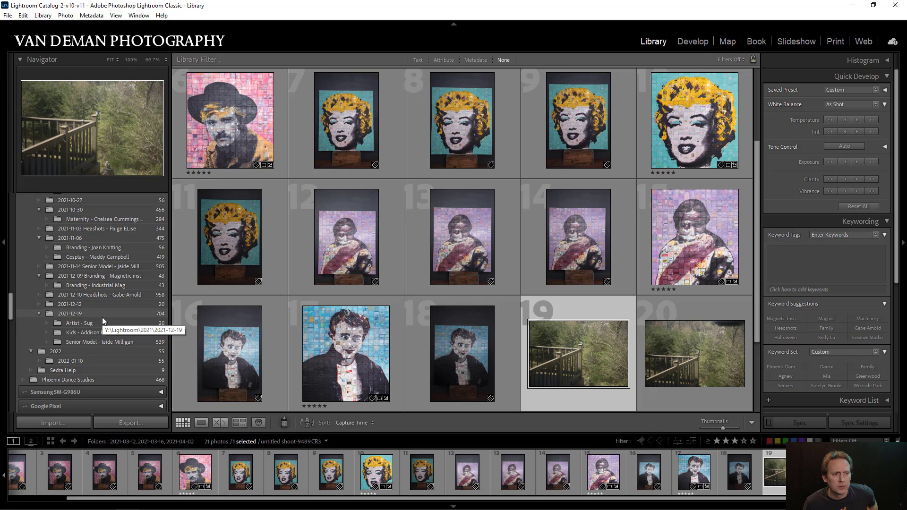
pyautogui.scroll(3, 102, 316)
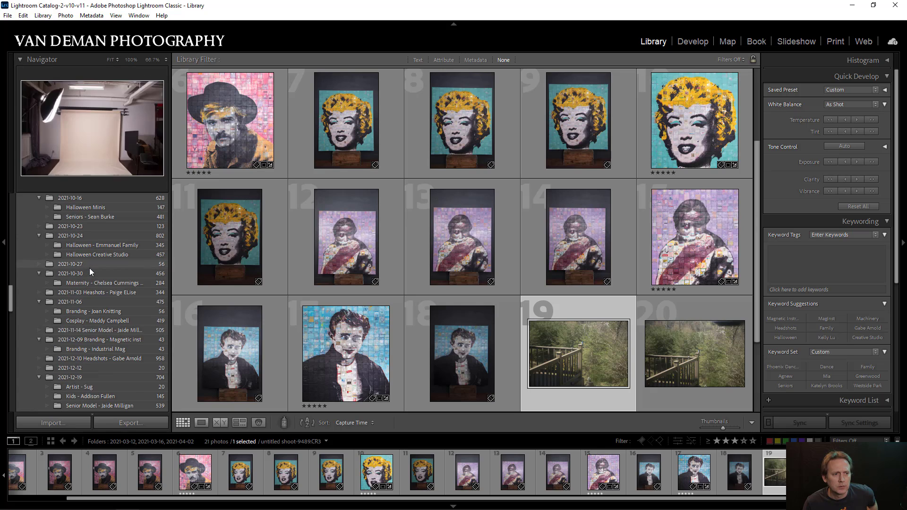
# Step: Display the photos in the 2021-11-14 Senior Model folder
pyautogui.scroll(-3, 100, 299)
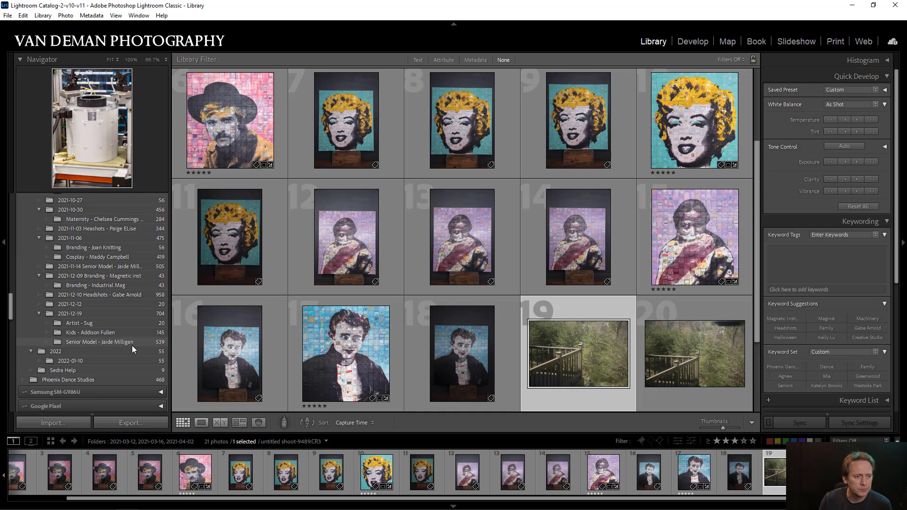
pyautogui.click(95, 266)
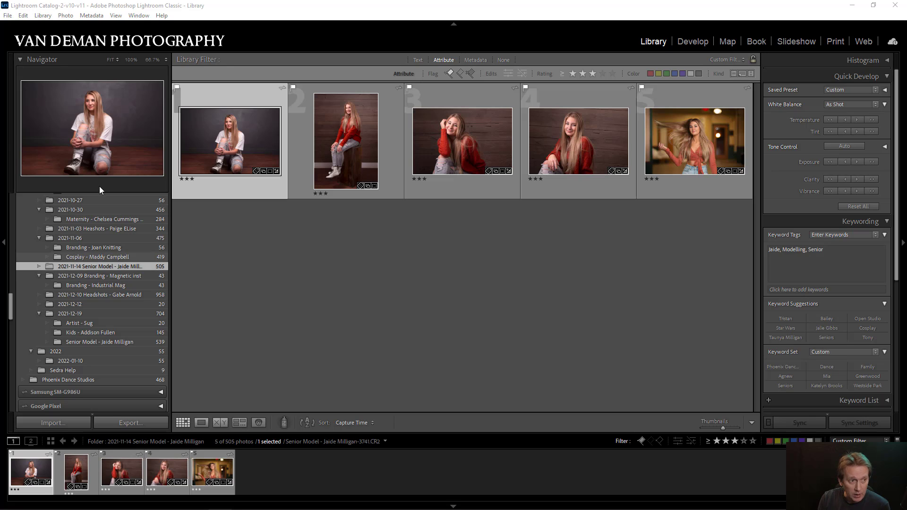
pyautogui.click(7, 15)
pyautogui.click(194, 177)
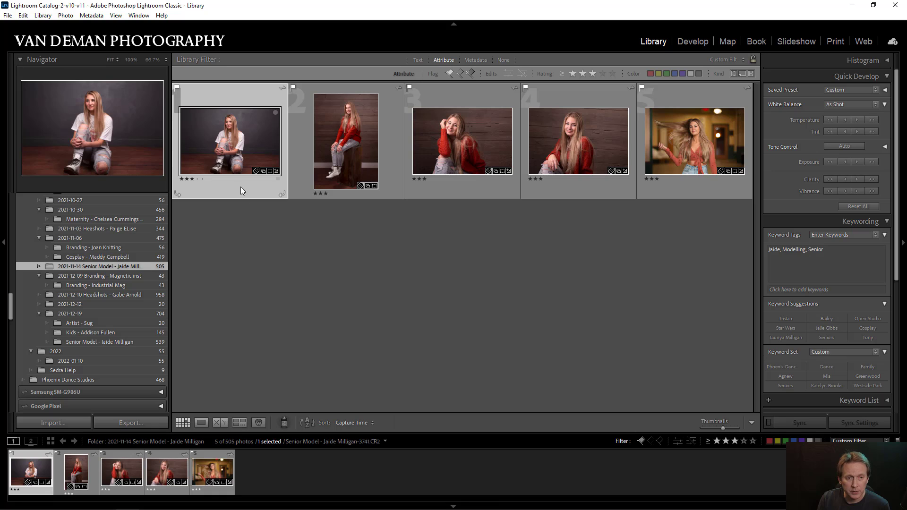
# Step: Start an import from another catalog, choosing the second Senior Model catalog as the source
pyautogui.click(8, 15)
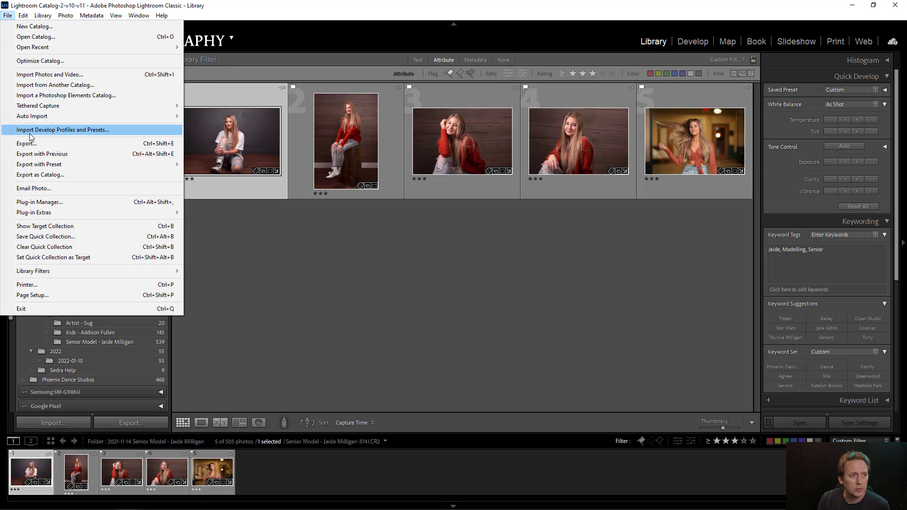
pyautogui.click(31, 85)
pyautogui.doubleClick(412, 244)
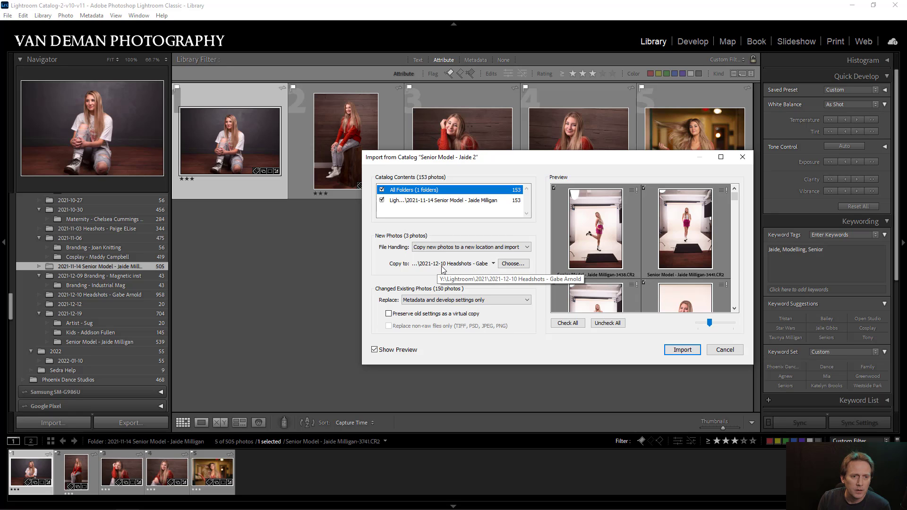
# Step: Set the new photos' copy destination to the 2021-11-14 Senior Model folder inside Lightroom\2021 on Library (Y:), and run the import
pyautogui.click(512, 263)
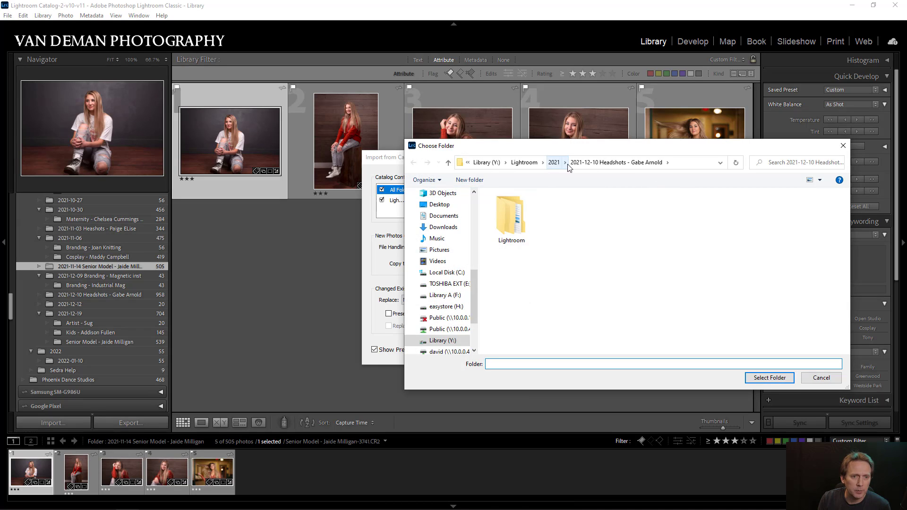
pyautogui.click(554, 162)
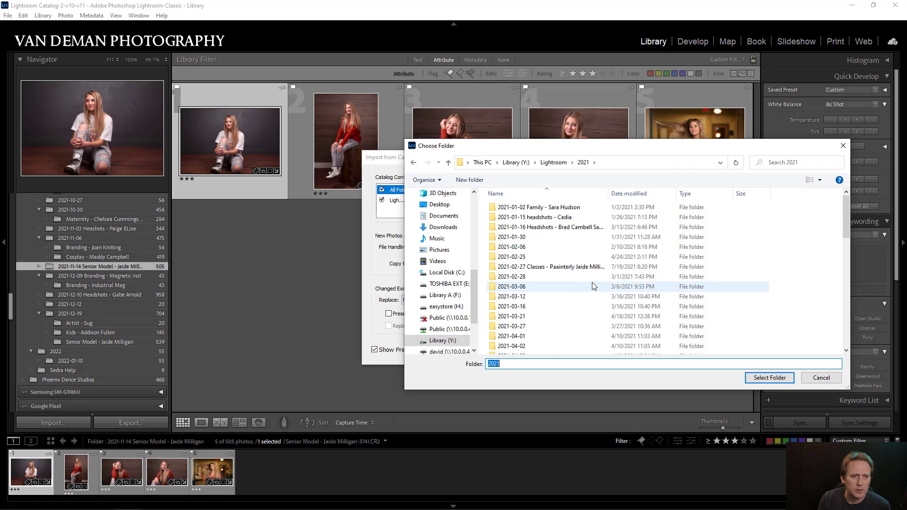
pyautogui.scroll(-8, 594, 283)
pyautogui.scroll(-1, 510, 302)
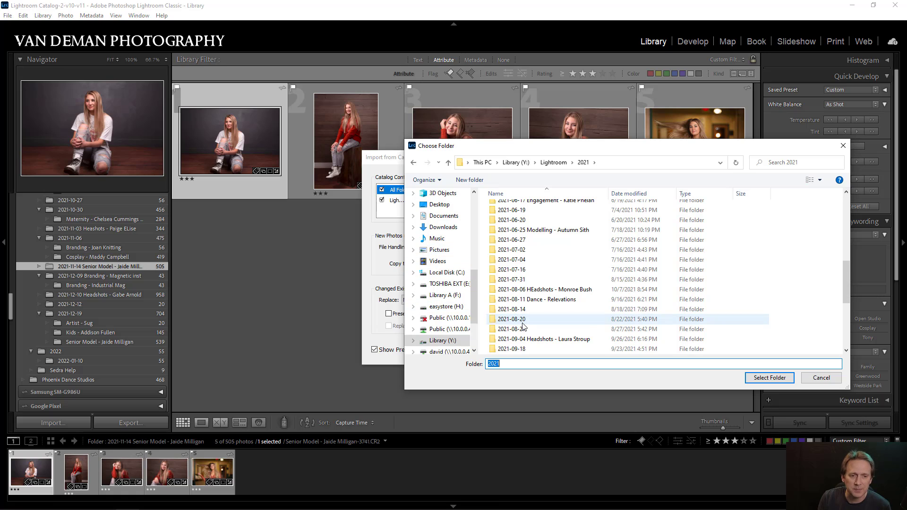
pyautogui.scroll(-2, 523, 326)
pyautogui.scroll(-1, 523, 326)
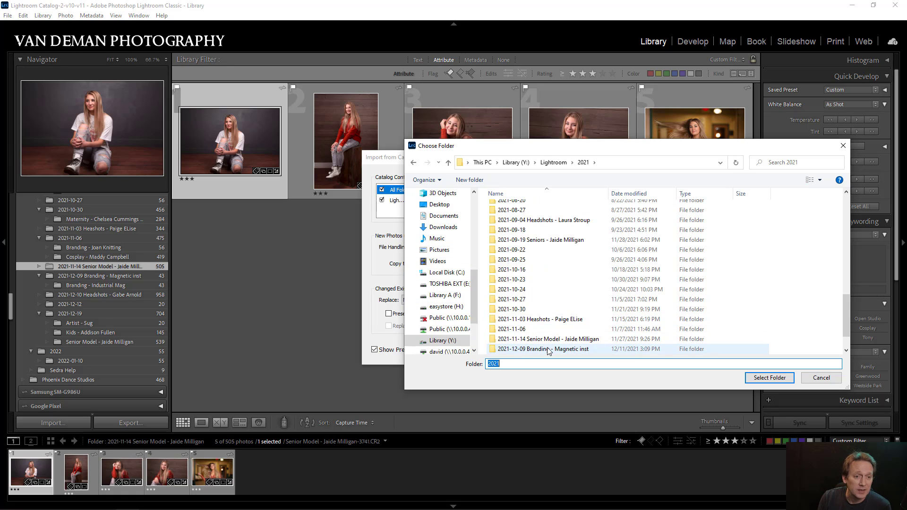
pyautogui.click(541, 340)
pyautogui.click(769, 377)
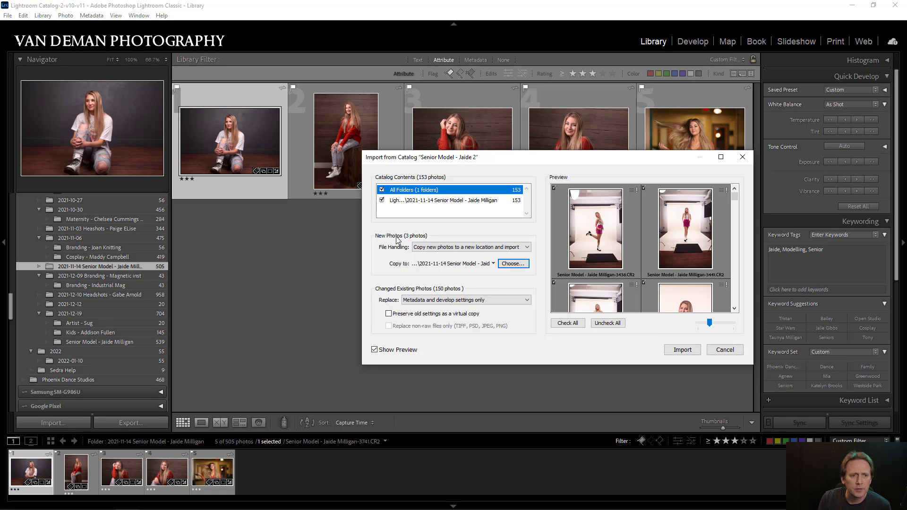
pyautogui.click(683, 351)
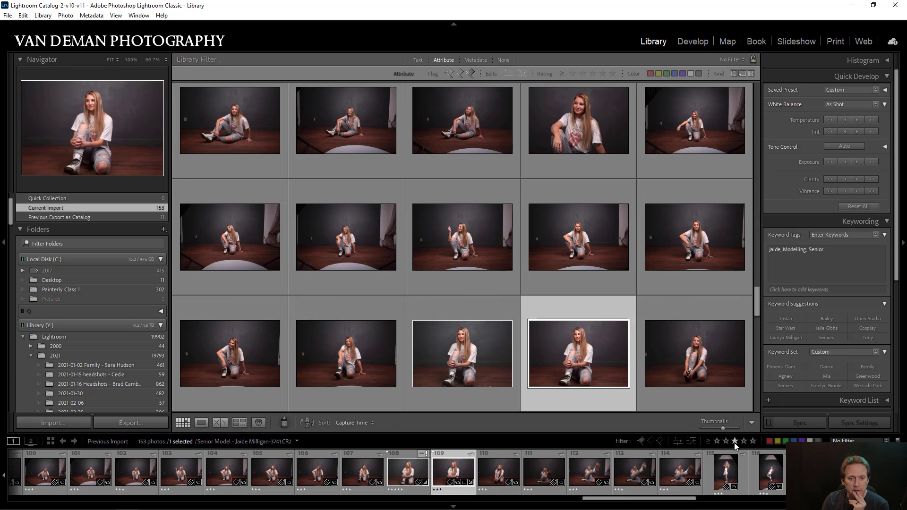
# Step: Filter the imported photos to flagged picks and look through the edited TIFF versions beside their originals
pyautogui.click(642, 440)
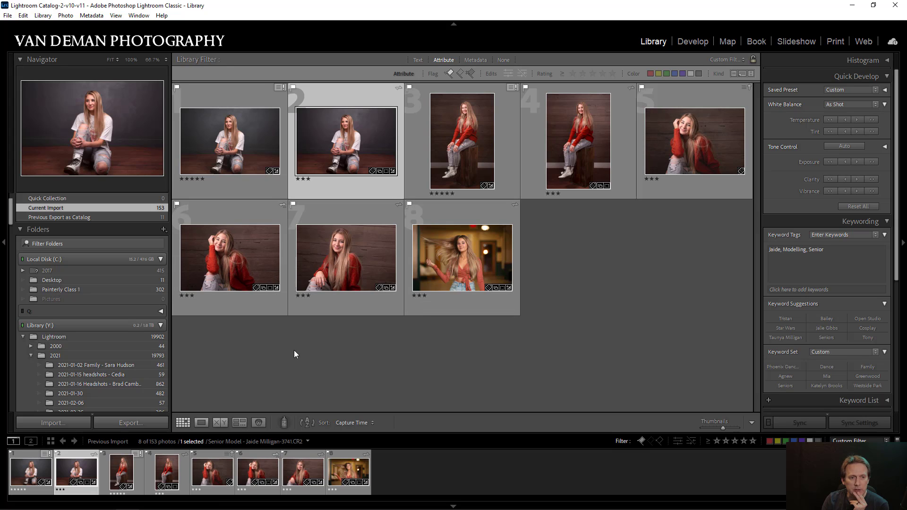
pyautogui.click(225, 149)
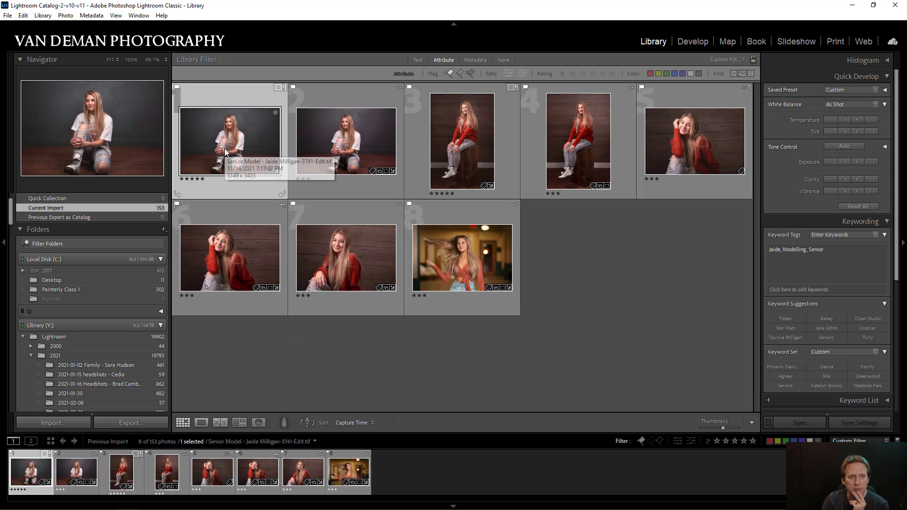
pyautogui.click(339, 156)
pyautogui.click(456, 146)
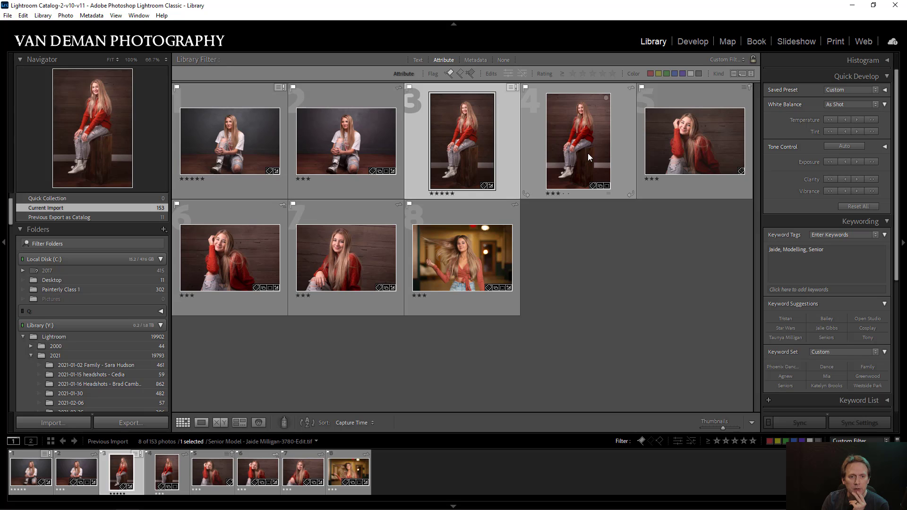
pyautogui.click(660, 132)
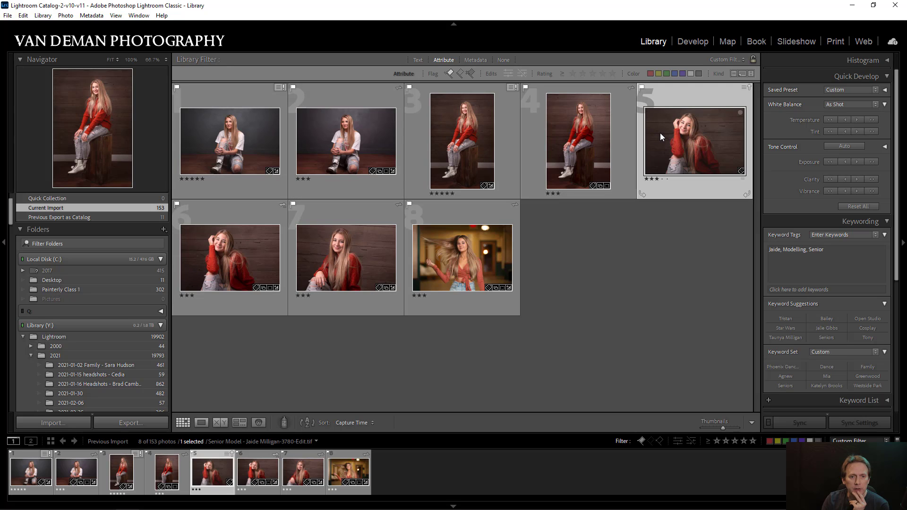
# Step: Recheck the edited photos 3741-Edit and 3780-Edit, and rate the 3825-Edit photo five stars to match
pyautogui.click(204, 161)
pyautogui.click(465, 156)
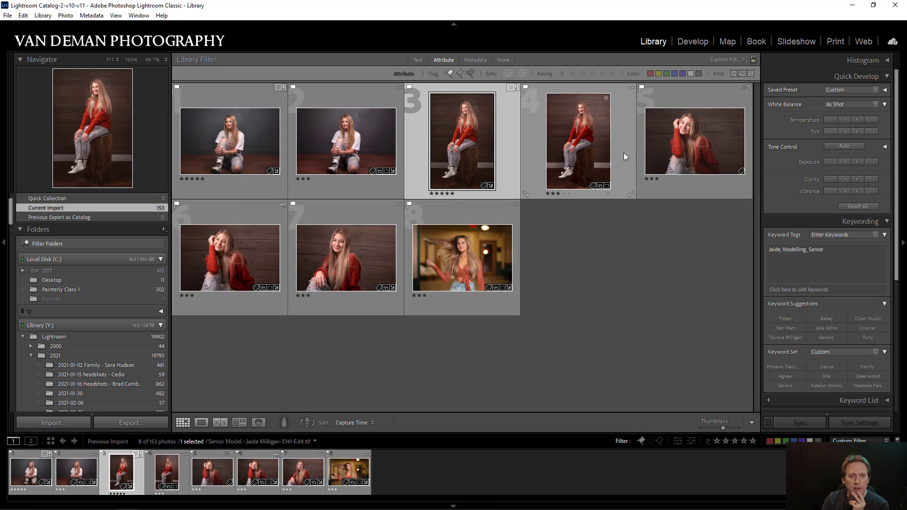
pyautogui.click(650, 153)
pyautogui.press('5')
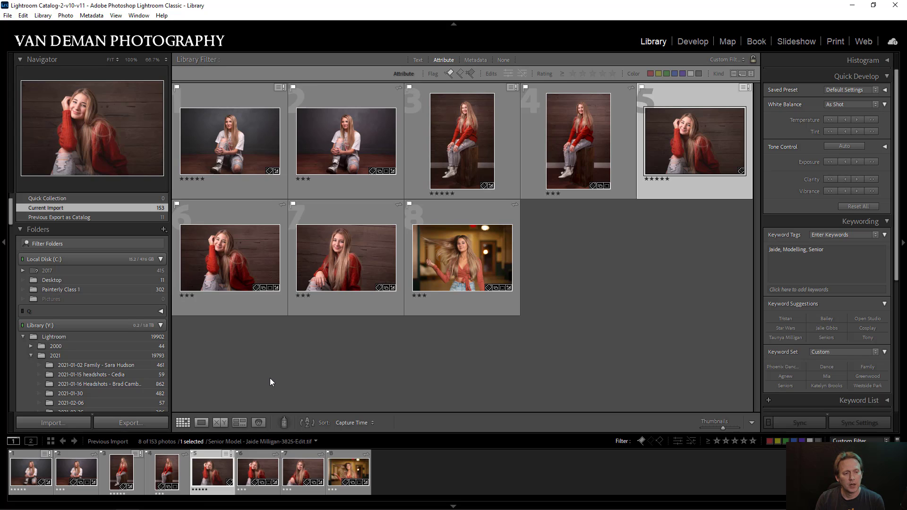
# Step: Look through the dated subfolders of 2021 and review the catalog import and export commands
pyautogui.click(31, 355)
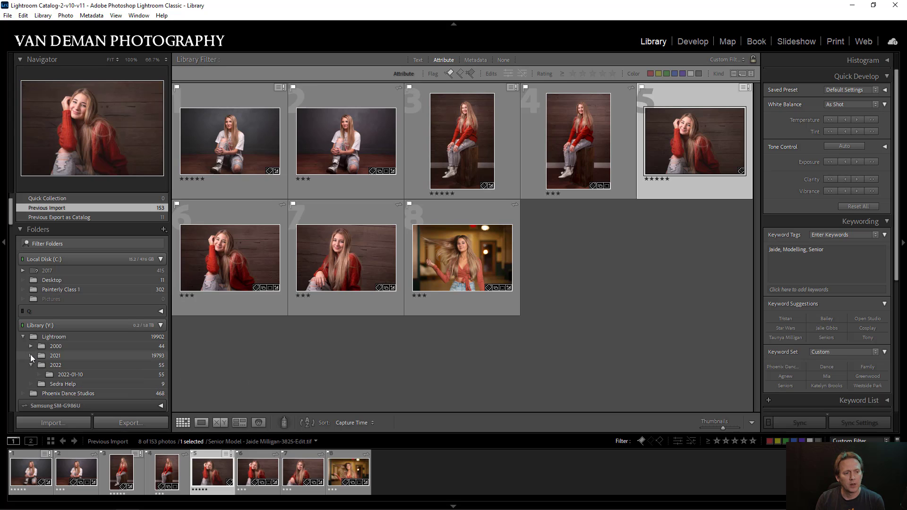
pyautogui.click(31, 355)
pyautogui.scroll(-10, 50, 364)
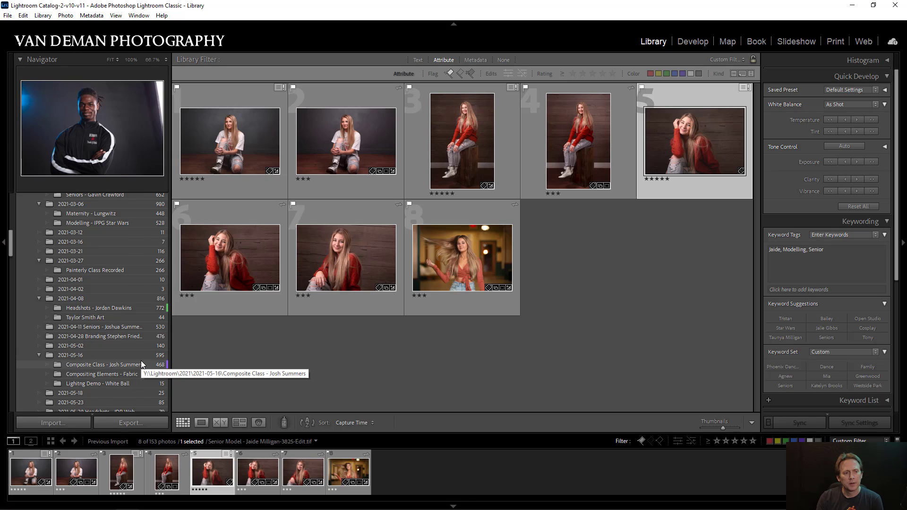
pyautogui.scroll(5, 141, 361)
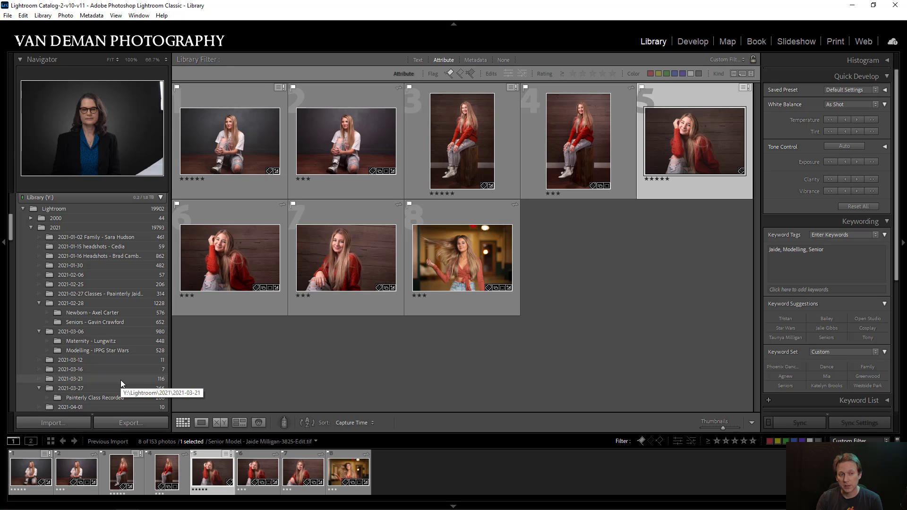
pyautogui.click(8, 15)
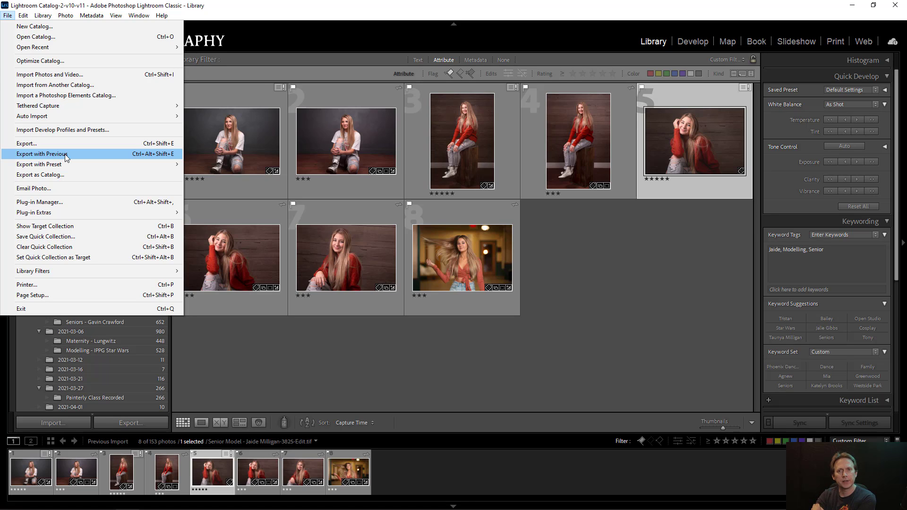
pyautogui.click(341, 22)
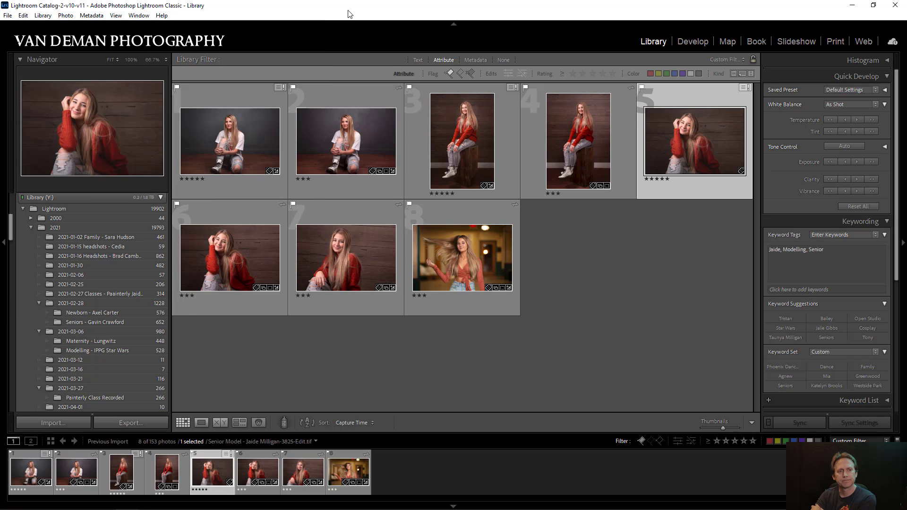